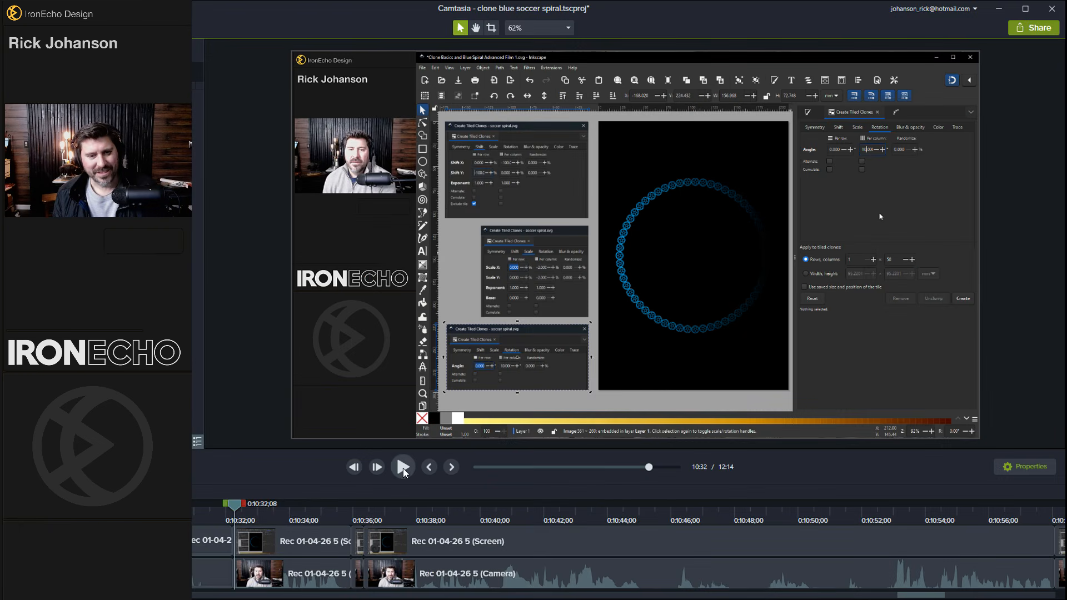
Play a few seconds of the recorded spiral clip, pause it, and switch to the Inkscape document
click(406, 469)
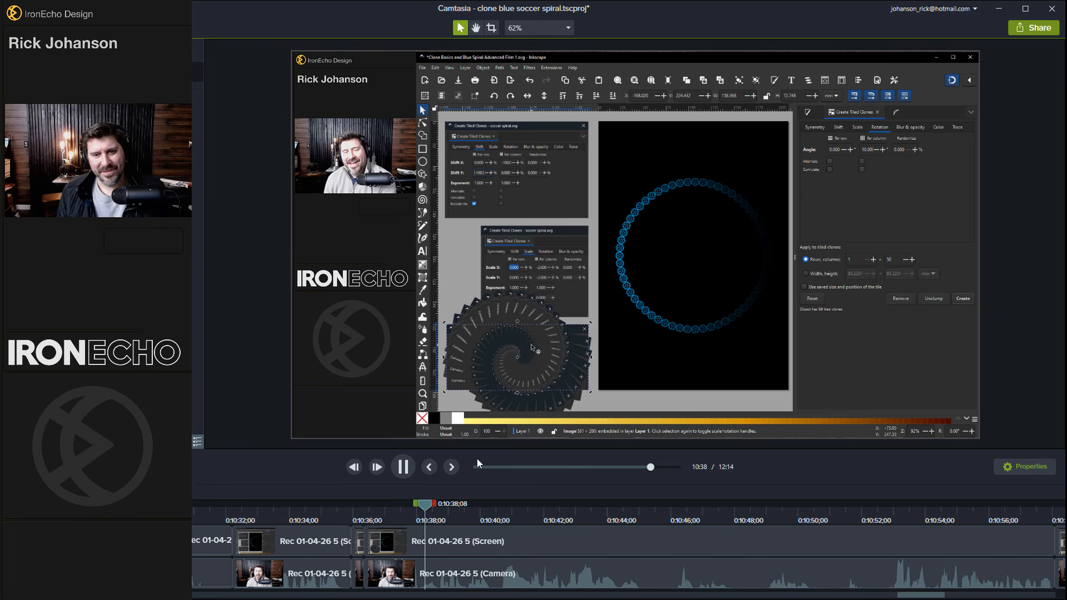
click(403, 467)
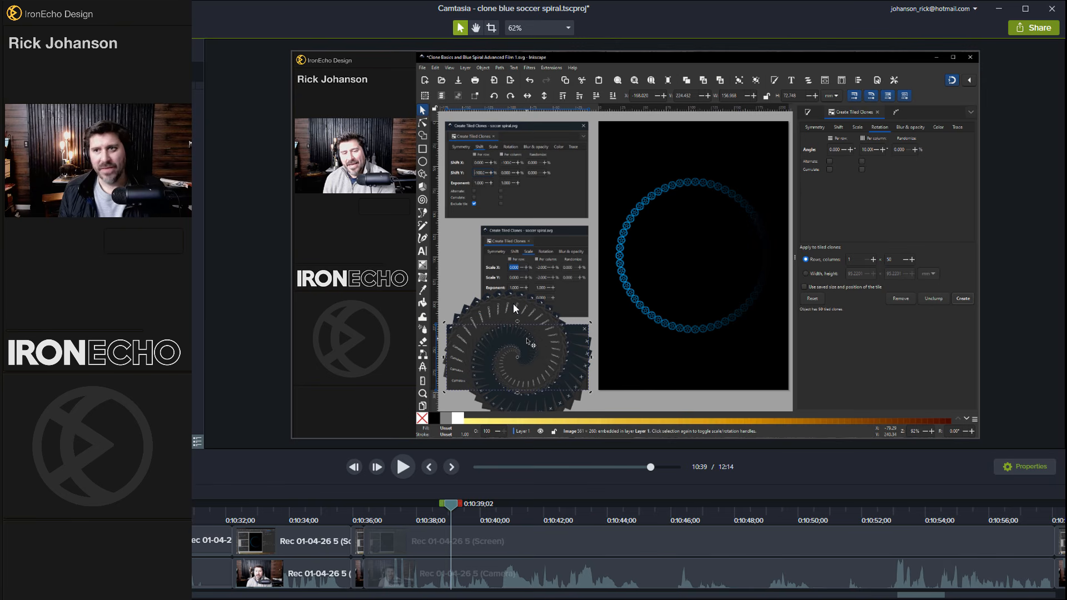
click(999, 9)
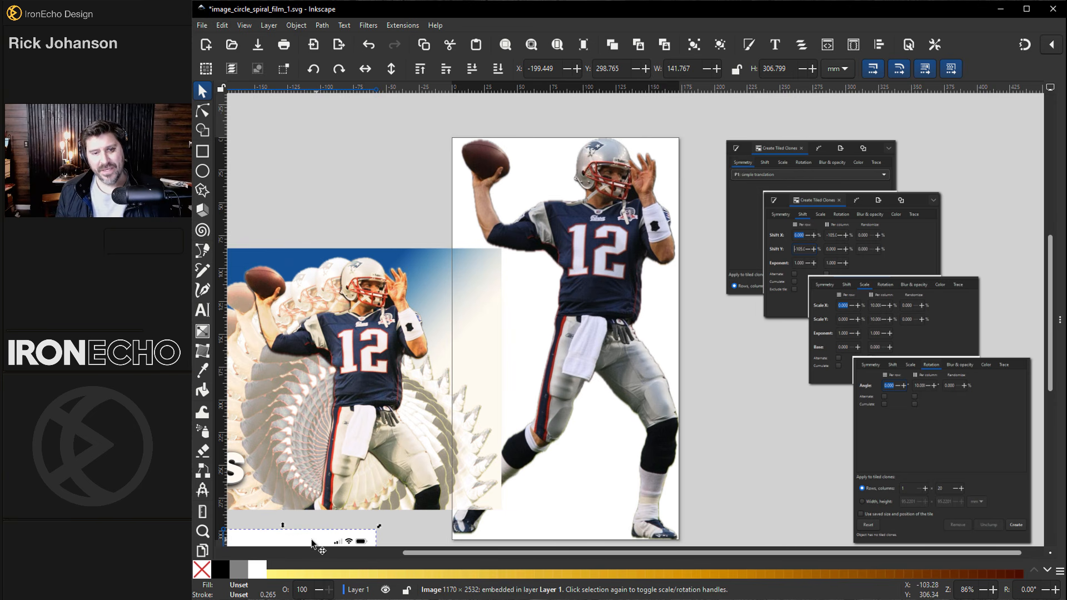
Delete the Wikimedia Commons screenshot and position the football player image over the page
drag(319, 542, 746, 370)
drag(601, 280, 542, 185)
click(733, 341)
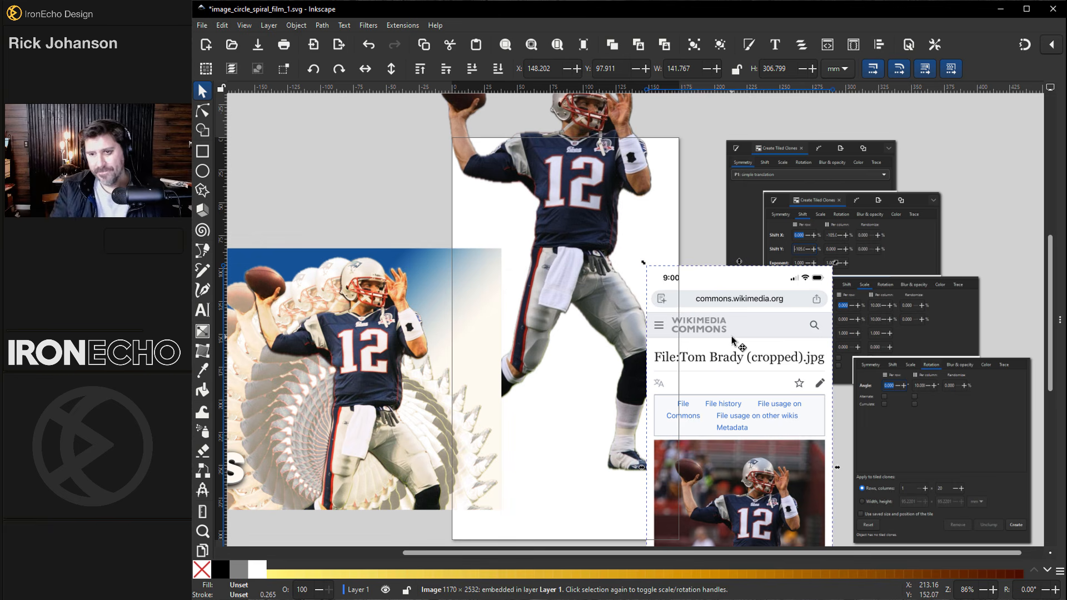
key(Delete)
drag(603, 272, 611, 341)
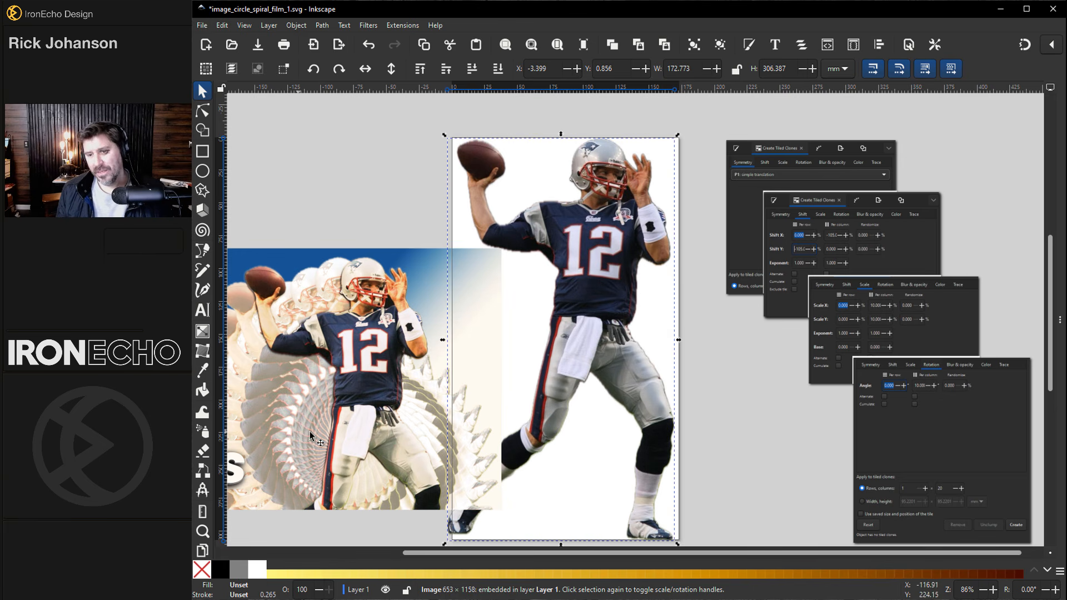
Examine the reference screenshots of the Create Tiled Clones settings beside the page
drag(643, 552, 669, 552)
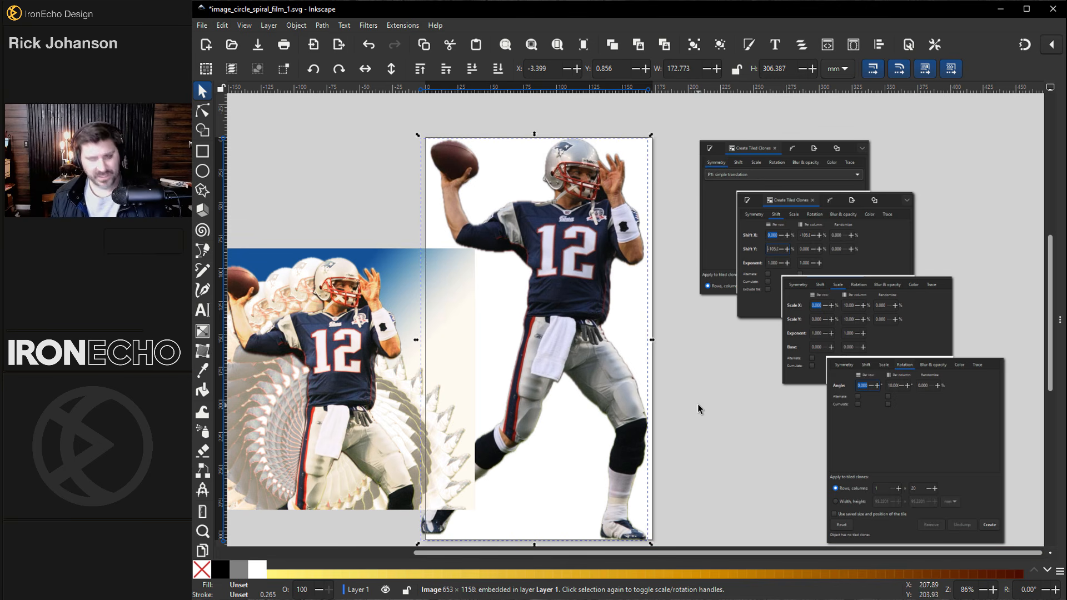
scroll(702, 407, up, 1)
drag(697, 553, 768, 552)
scroll(660, 442, up, 3)
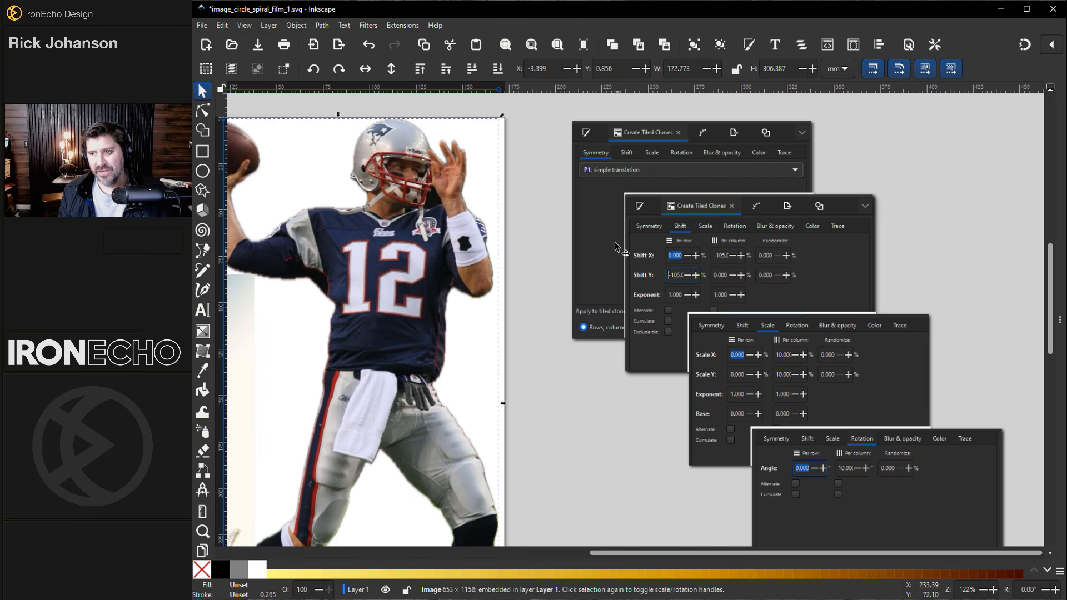
scroll(1051, 328, down, 1)
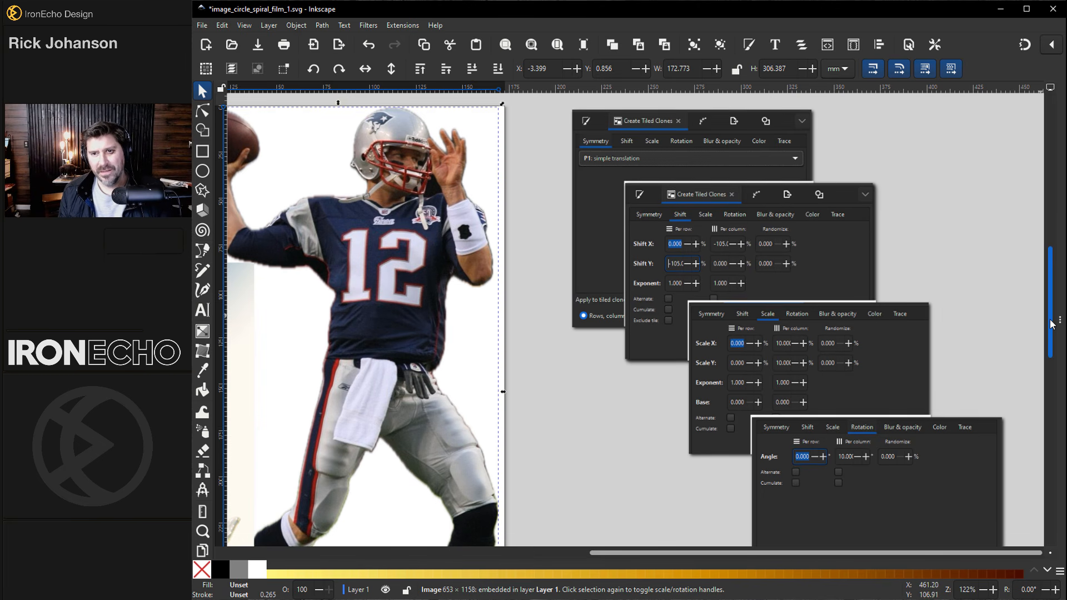
scroll(1052, 327, up, 1)
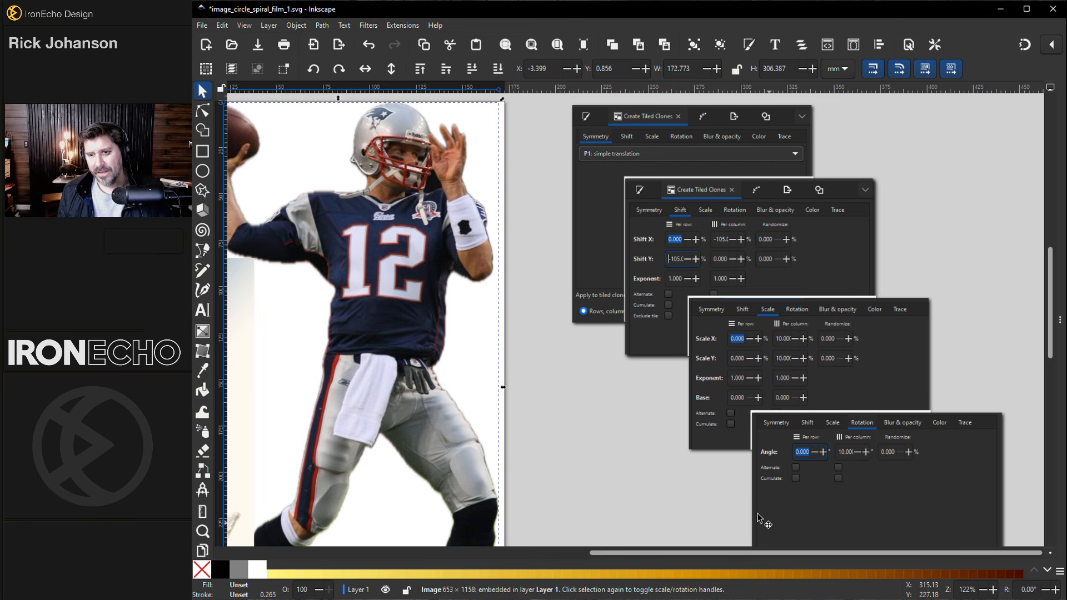
Nudge the small orange square above the page slightly down and left, and open Create Tiled Clones for it
scroll(721, 417, up, 10)
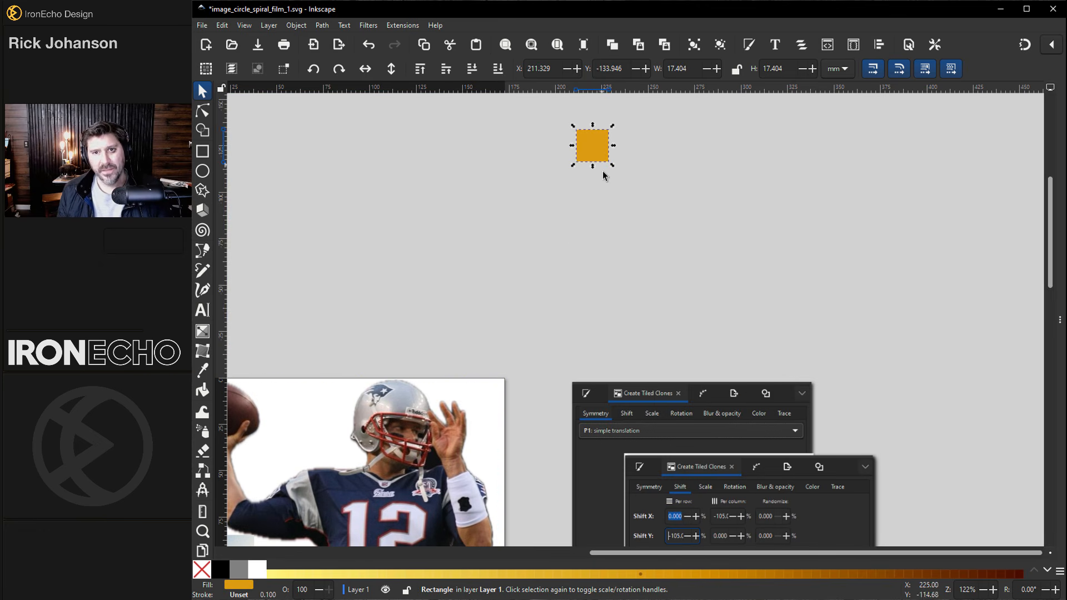
click(595, 193)
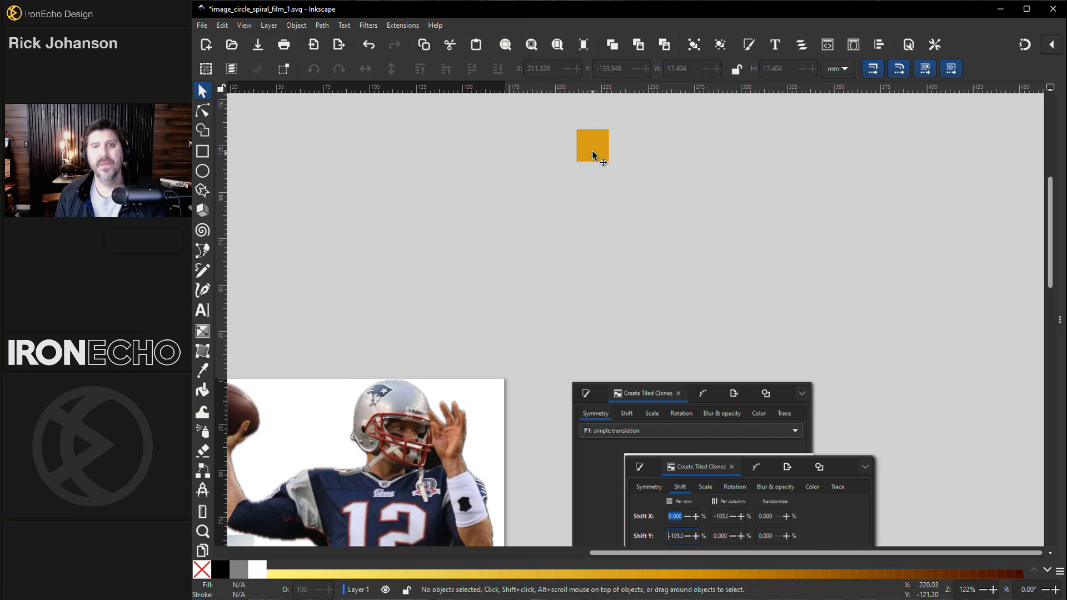
click(595, 149)
mouse_move(583, 164)
mouse_down()
mouse_move(594, 156)
mouse_move(576, 170)
mouse_up()
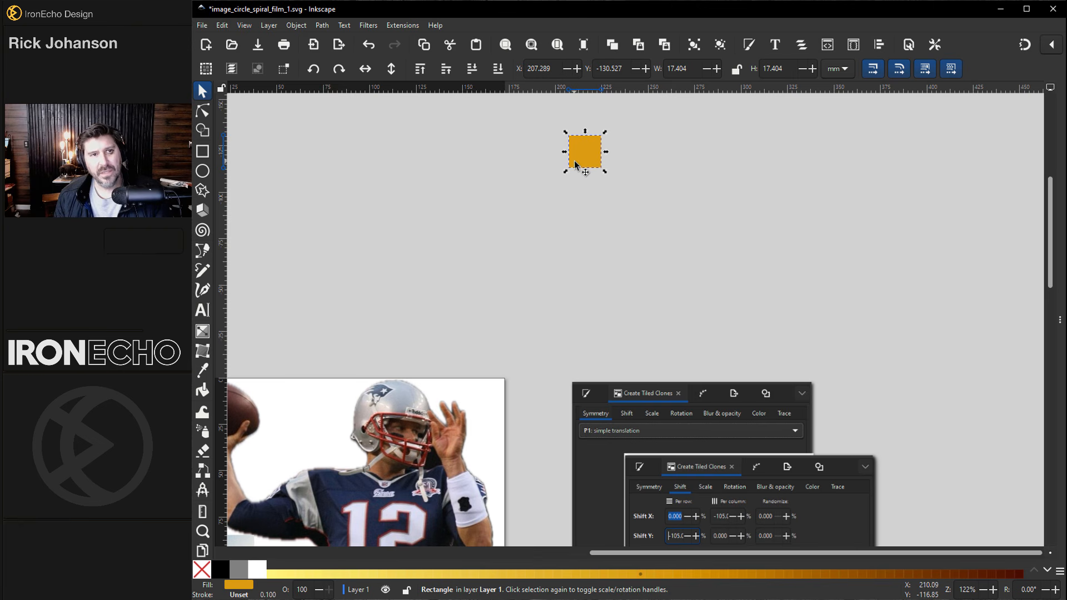
click(224, 25)
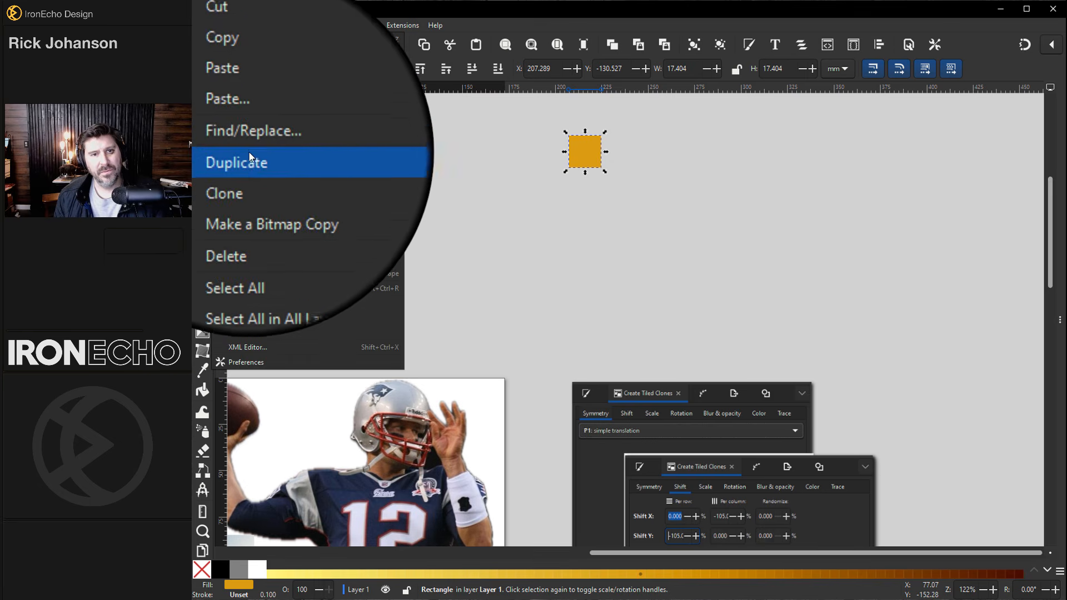
mouse_move(249, 166)
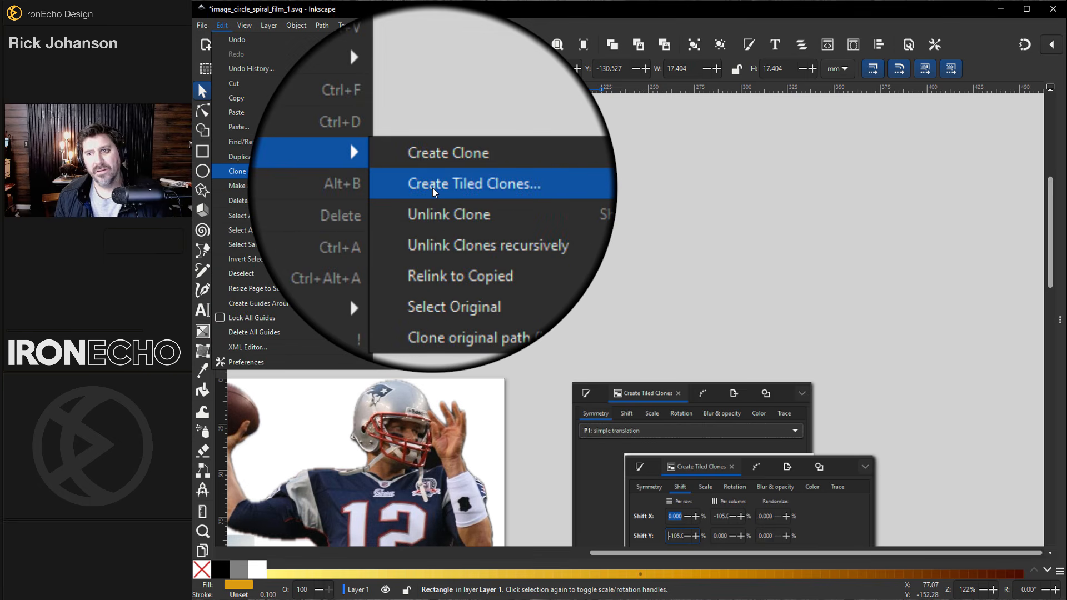
click(432, 187)
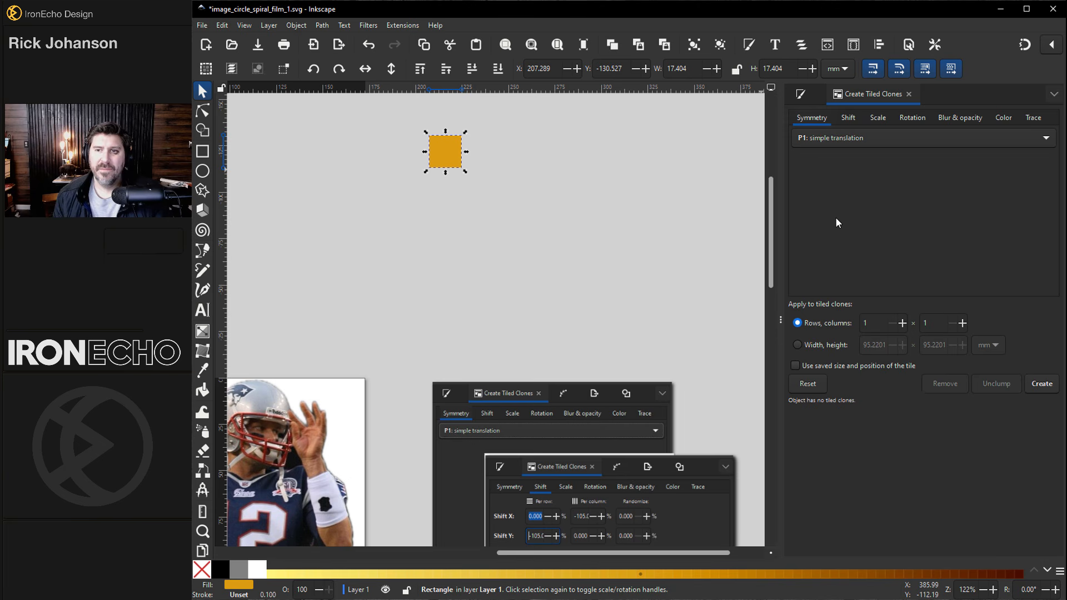
Choose P1: simple translation as the symmetry for the tiled clones
click(813, 118)
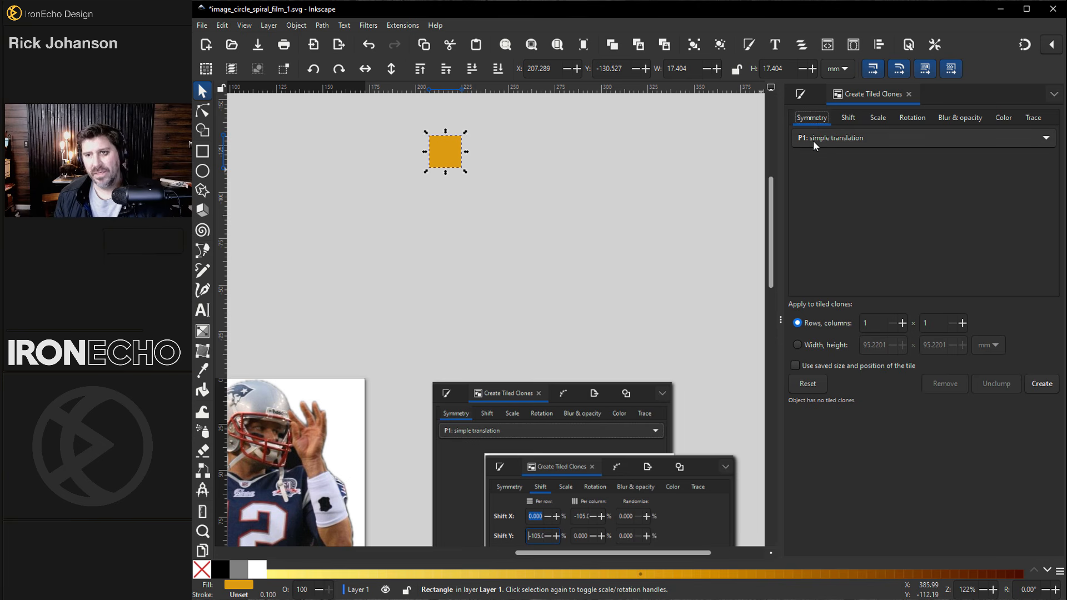
click(812, 140)
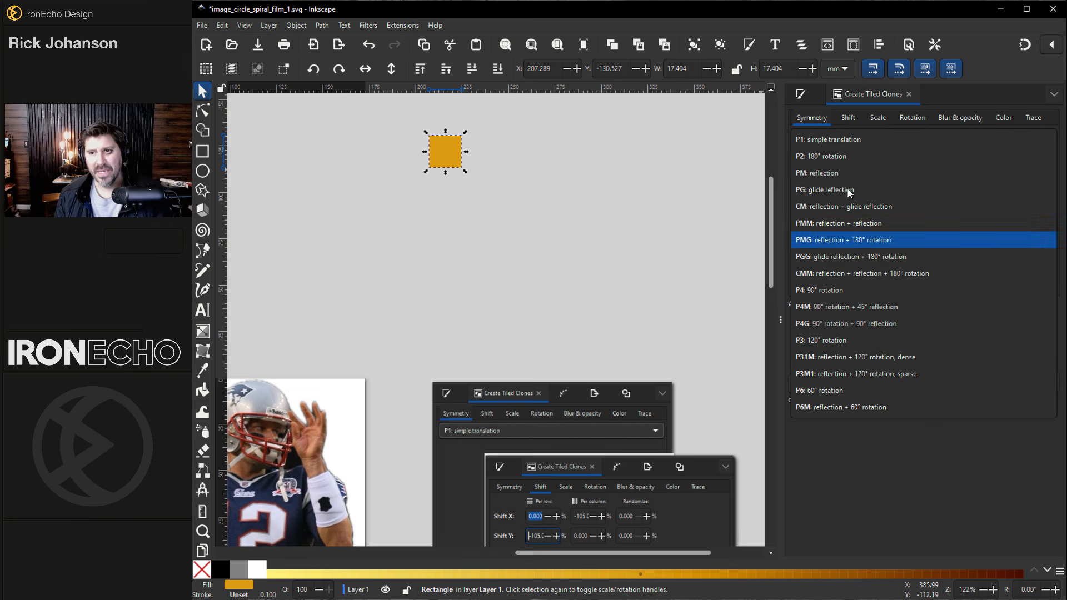
click(836, 140)
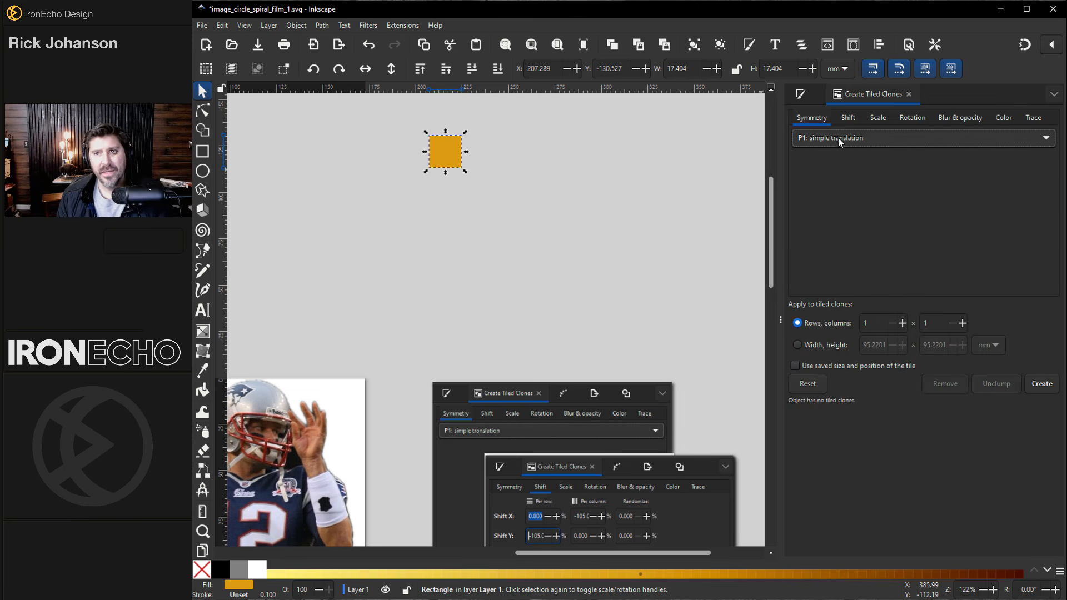
Create tiled clones of the orange square in 1 row and 2 columns with Shift X per column at 100%
click(847, 118)
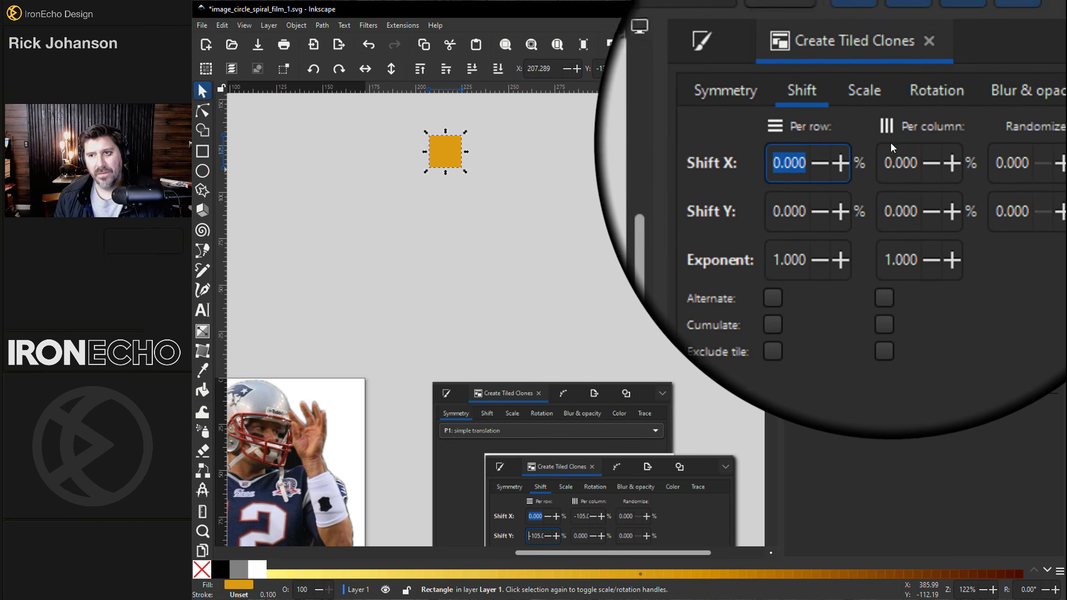
click(892, 151)
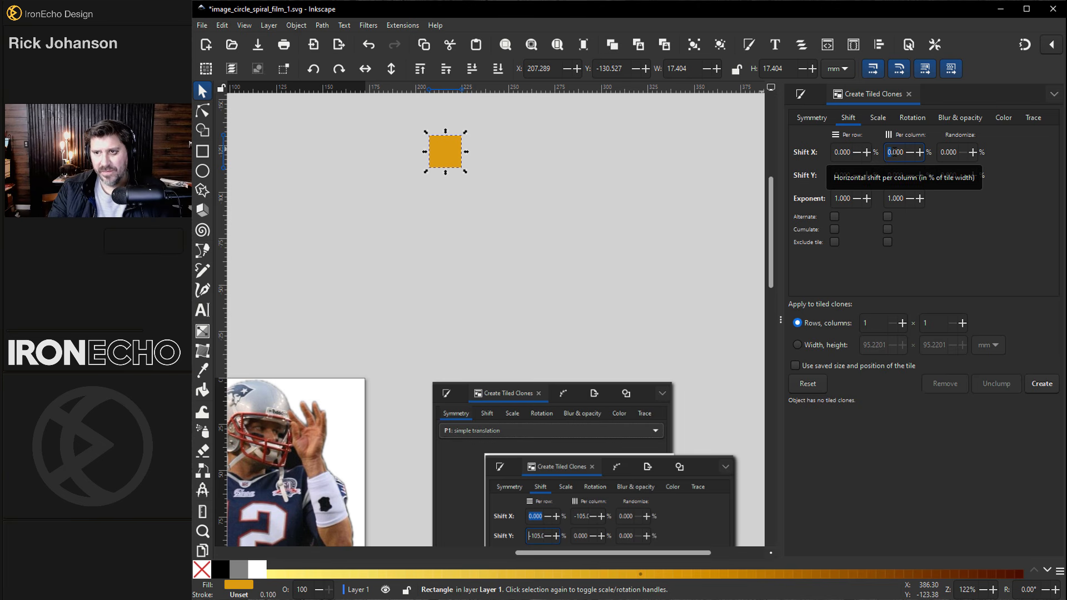
text(5)
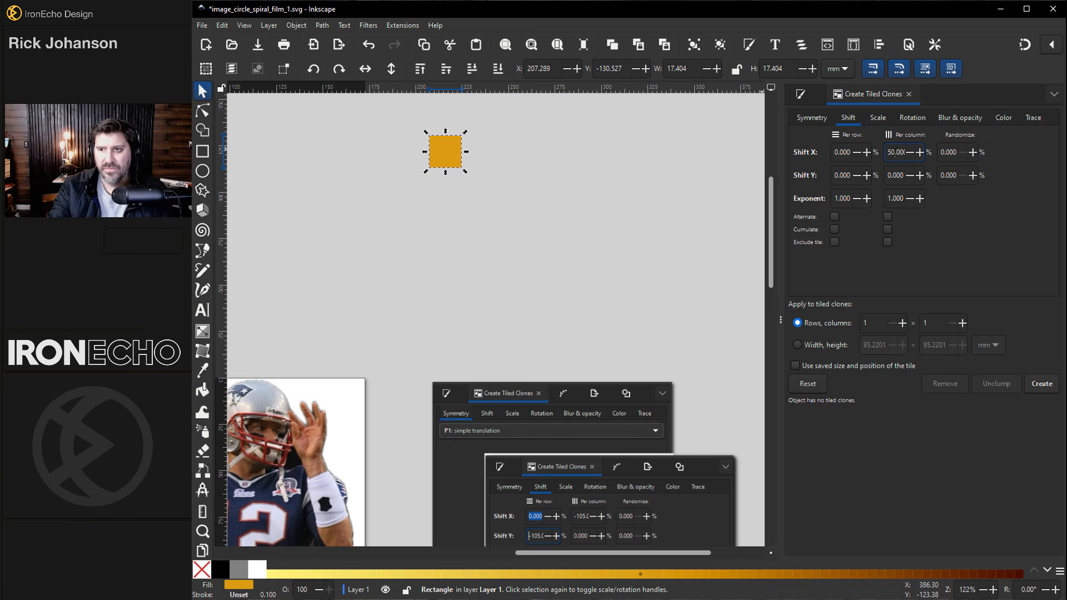
key(BackSpace)
text(100)
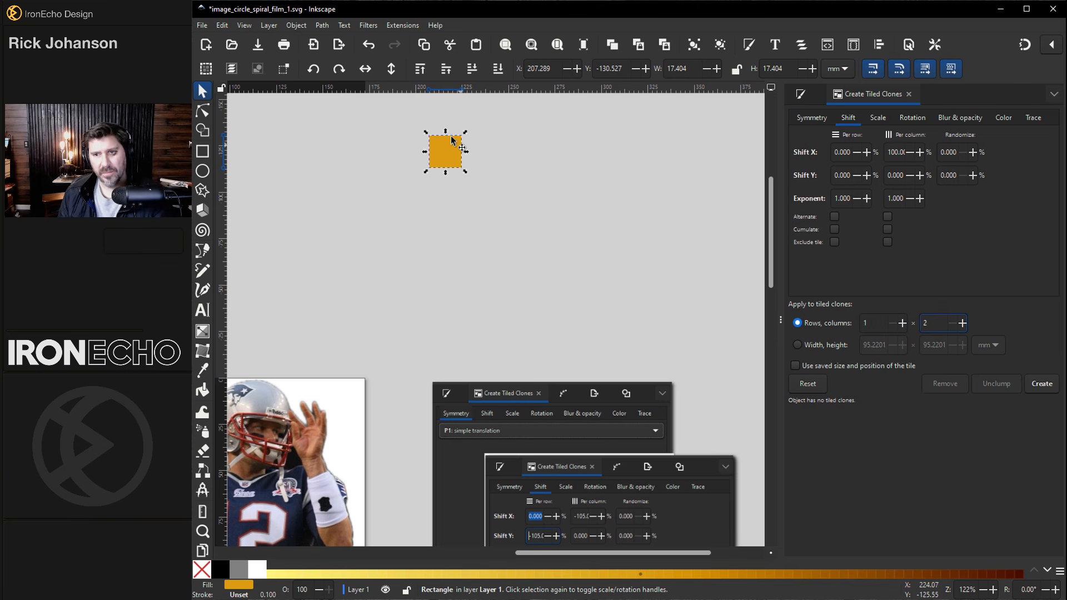
click(1033, 385)
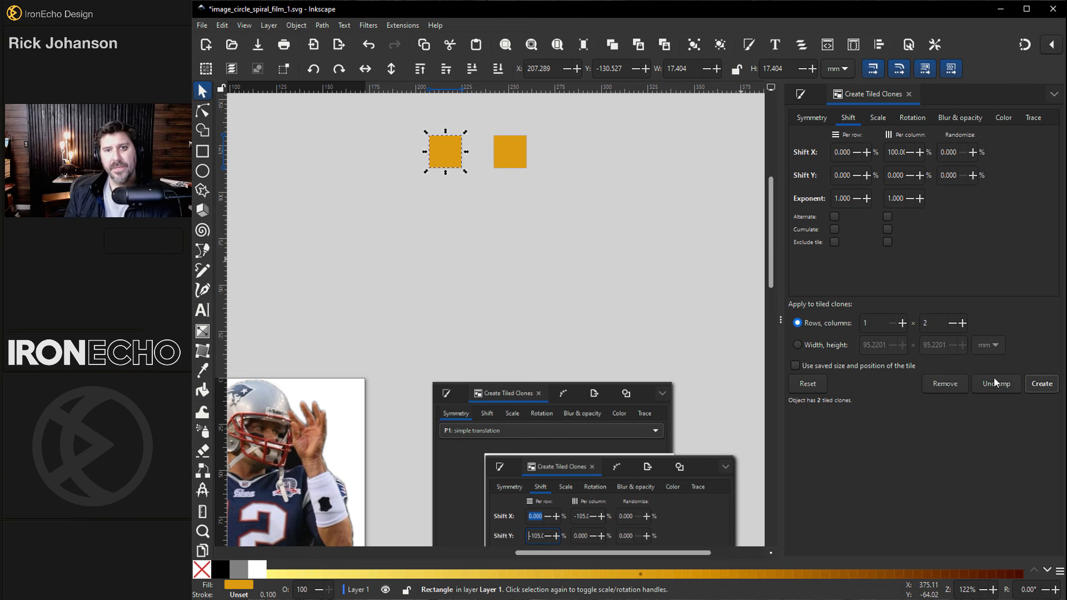
Select each of the square's two clones in turn to inspect them, and remove the tiled clones
click(508, 227)
click(510, 163)
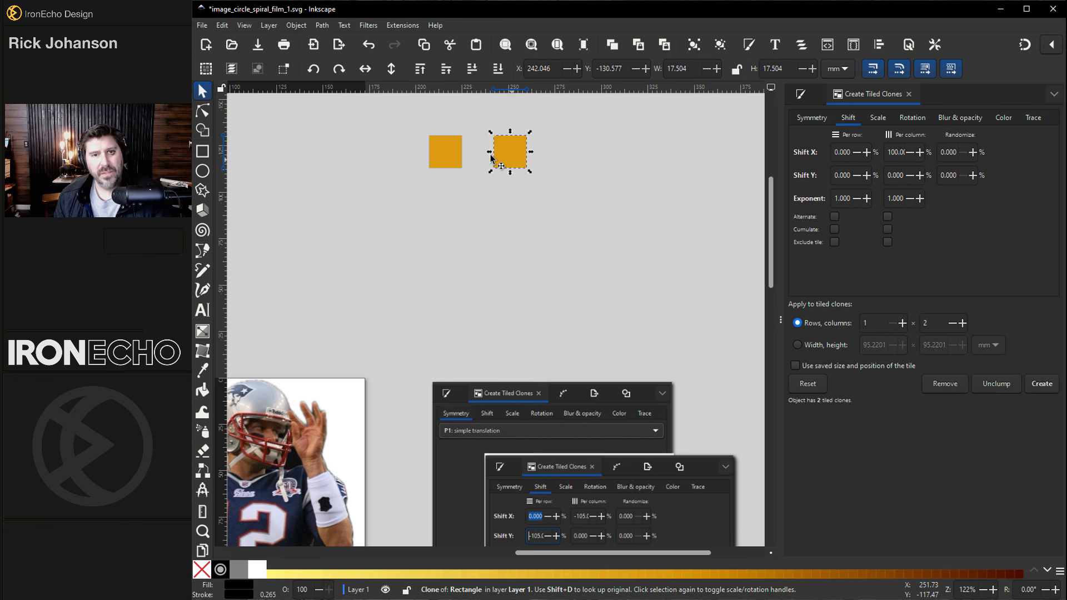
click(451, 154)
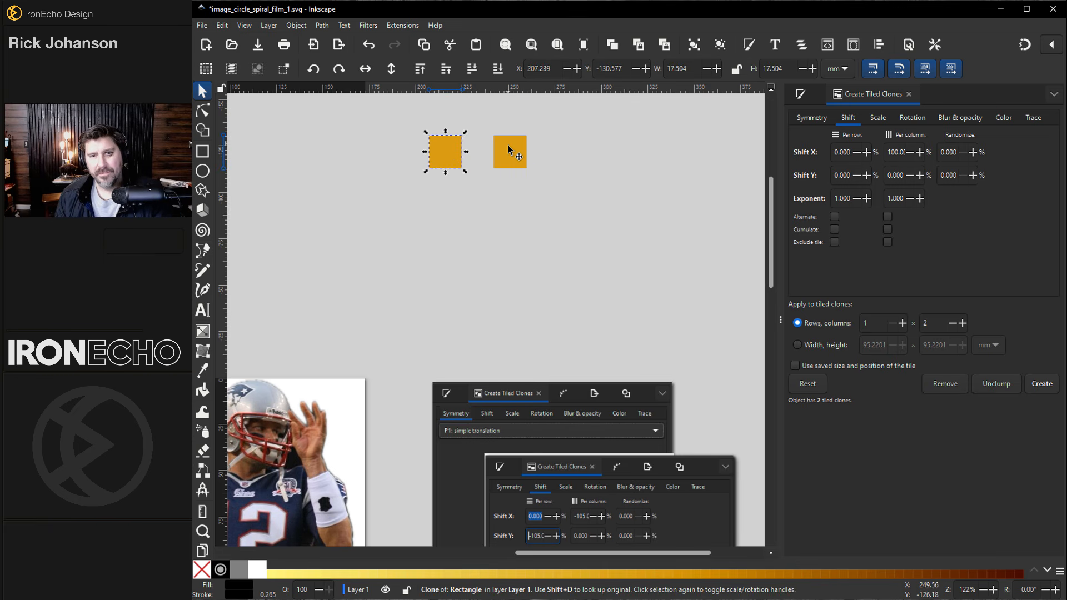
click(958, 385)
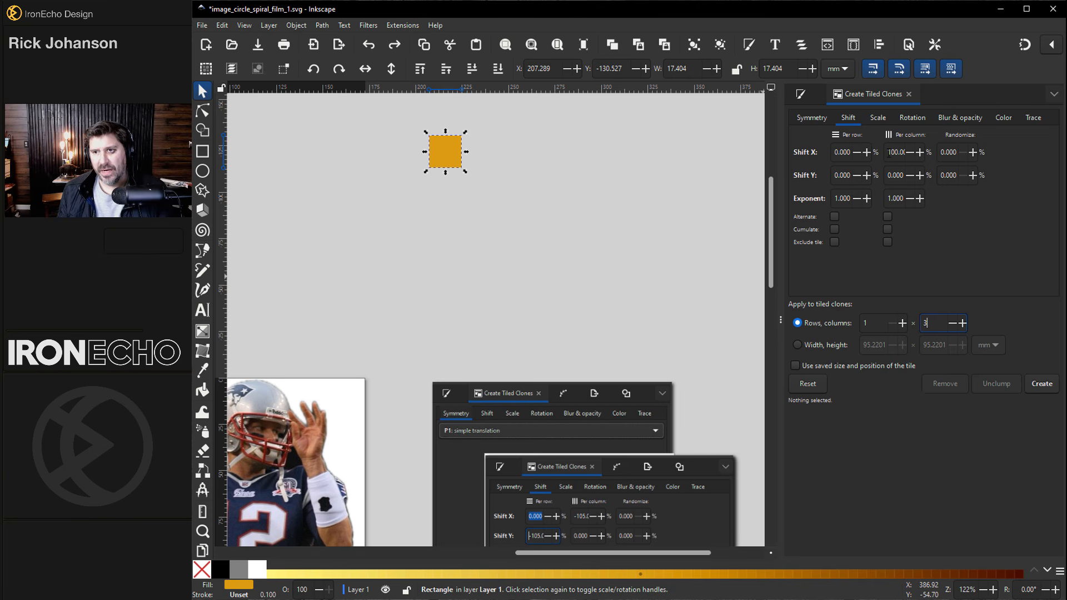
Create tiled clones of the orange square in 1 row and 3 columns with Shift X per column at 50%
drag(887, 152, 899, 152)
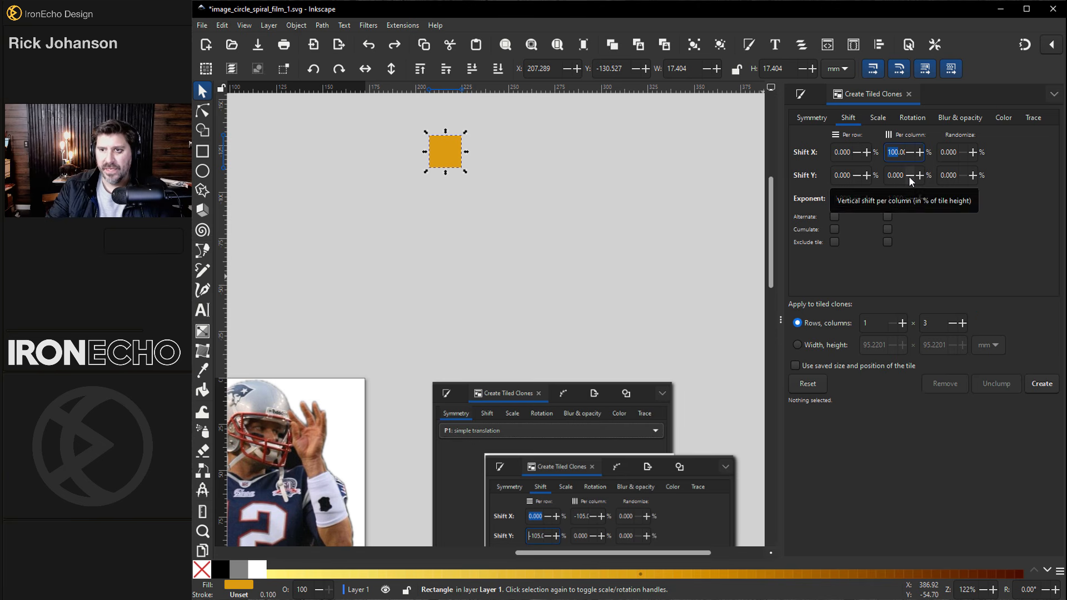
text(5)
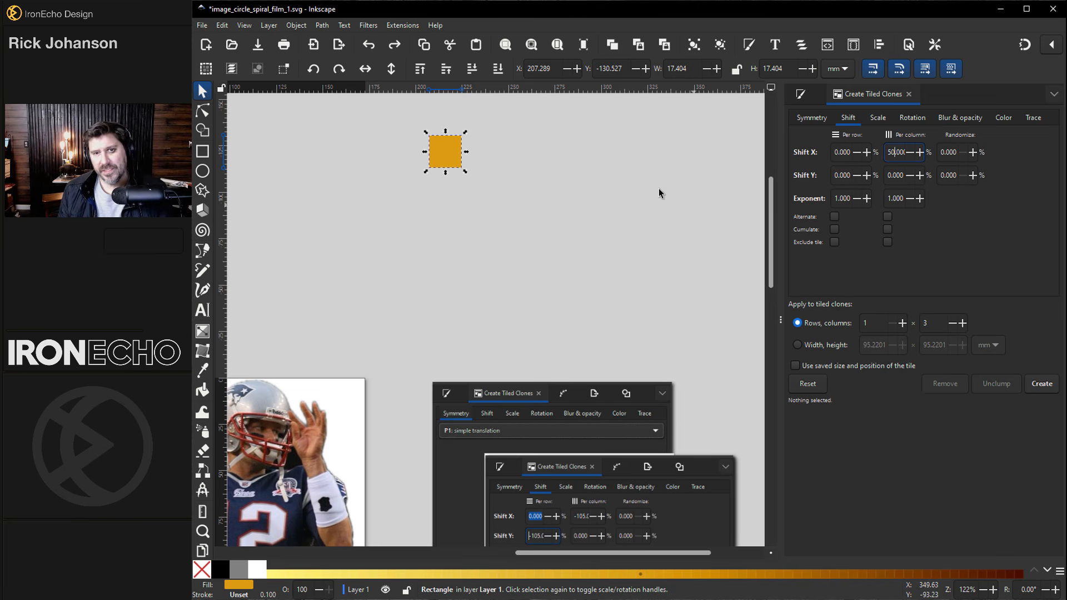
click(1028, 386)
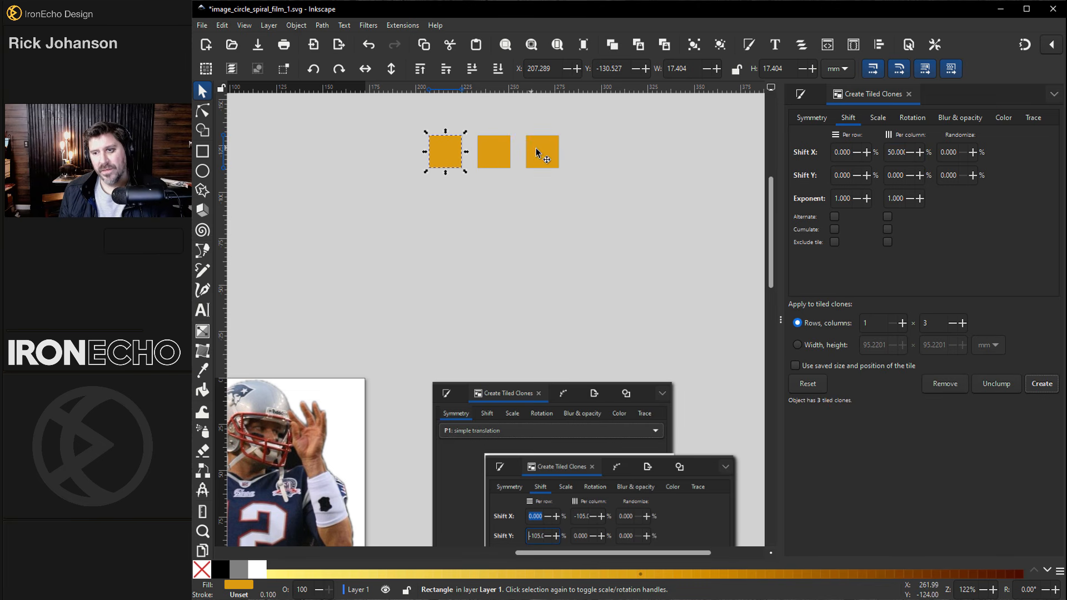
Remove the tiled clones and delete the original orange square
click(942, 381)
click(469, 177)
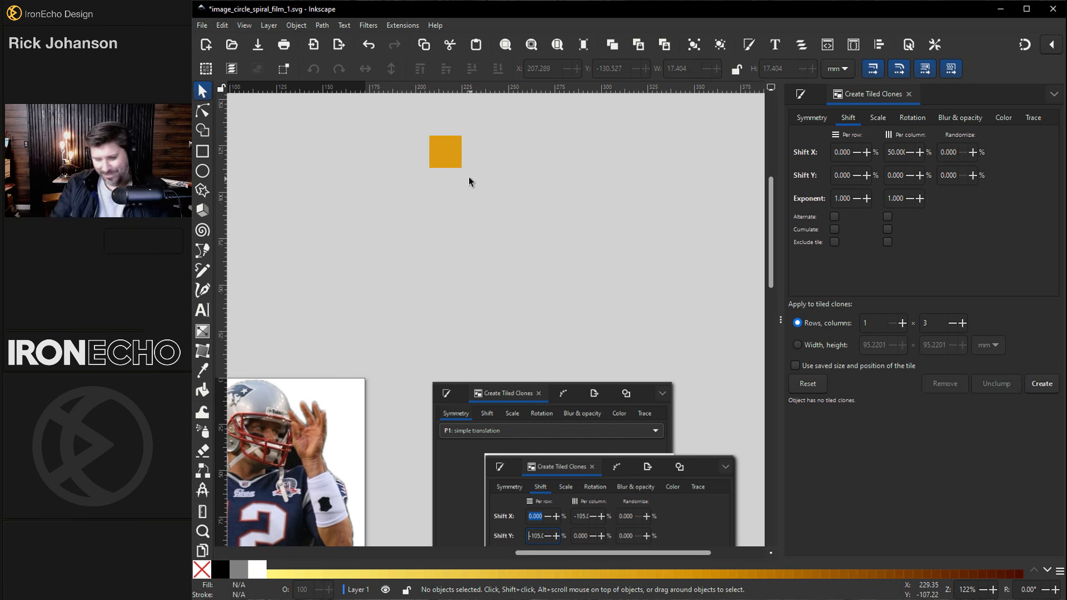
click(454, 160)
key(Delete)
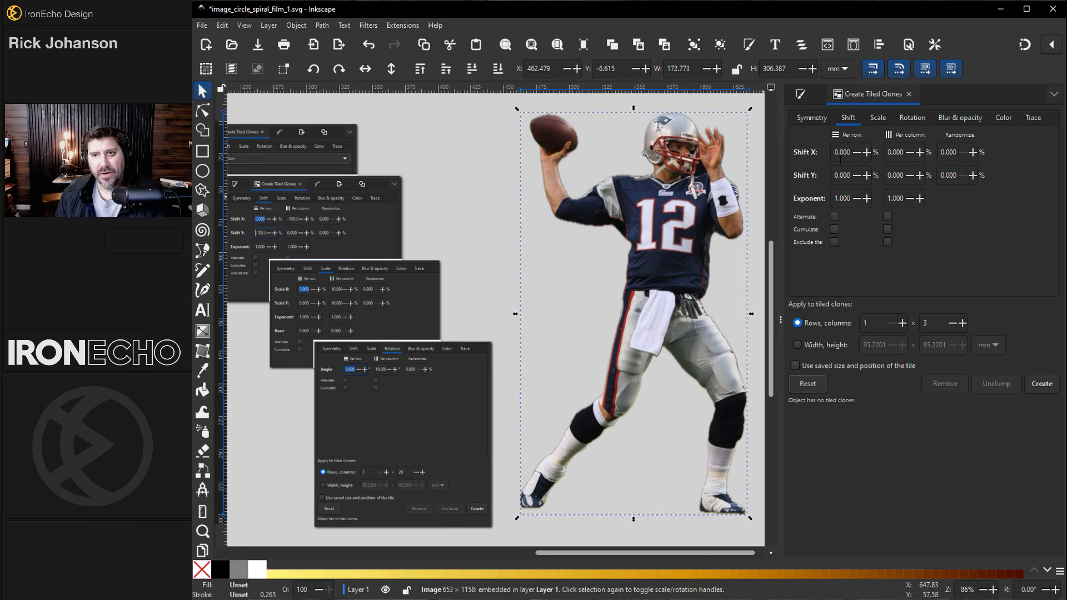
With P1: simple translation kept, set Shift X per column to -105% for the football player image's tiled clones
click(808, 118)
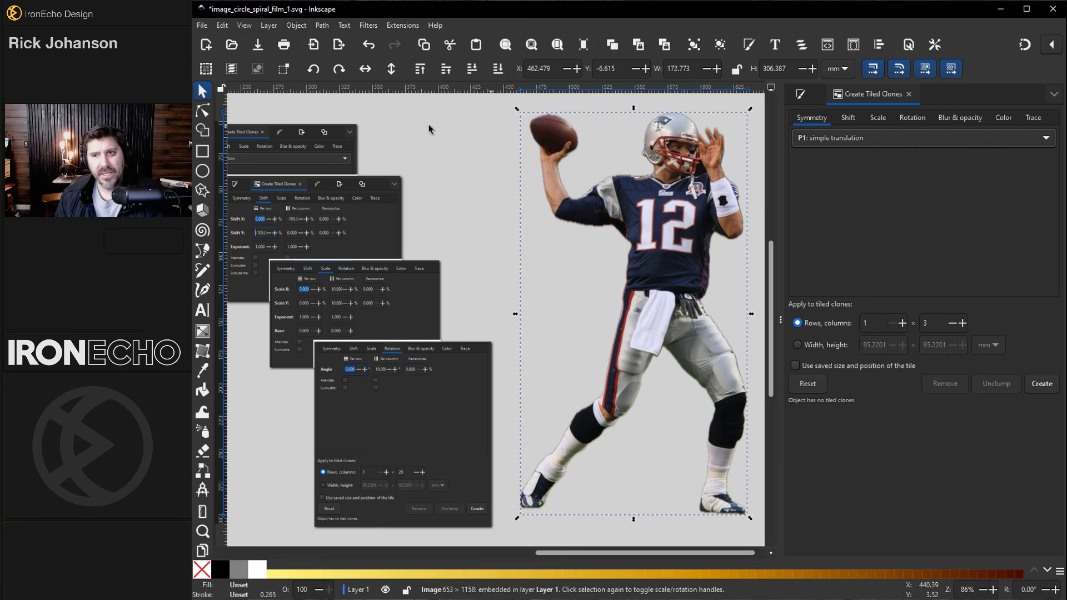
click(849, 118)
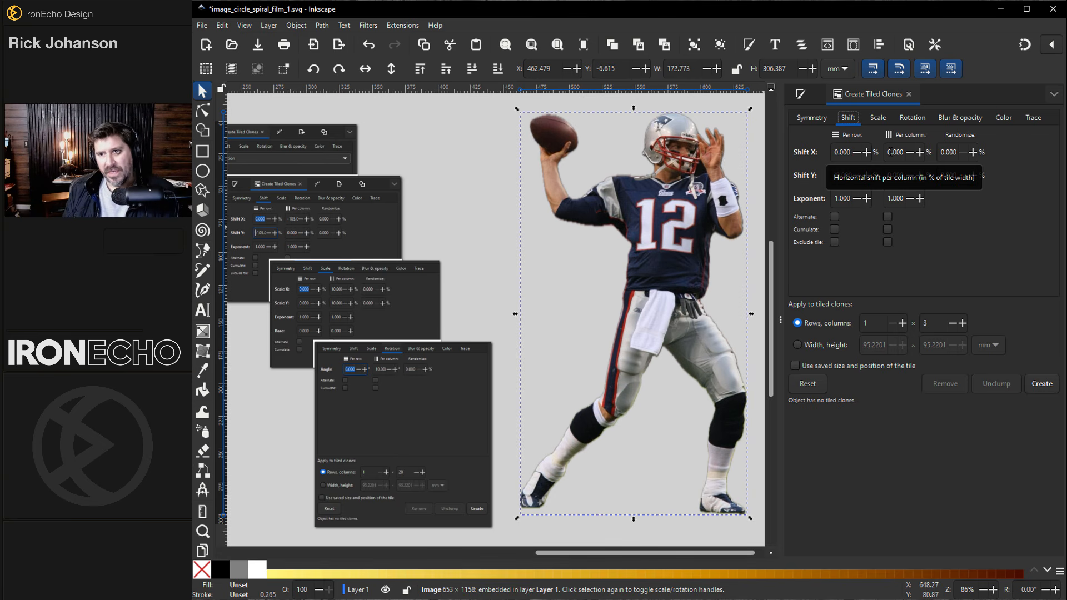
click(889, 152)
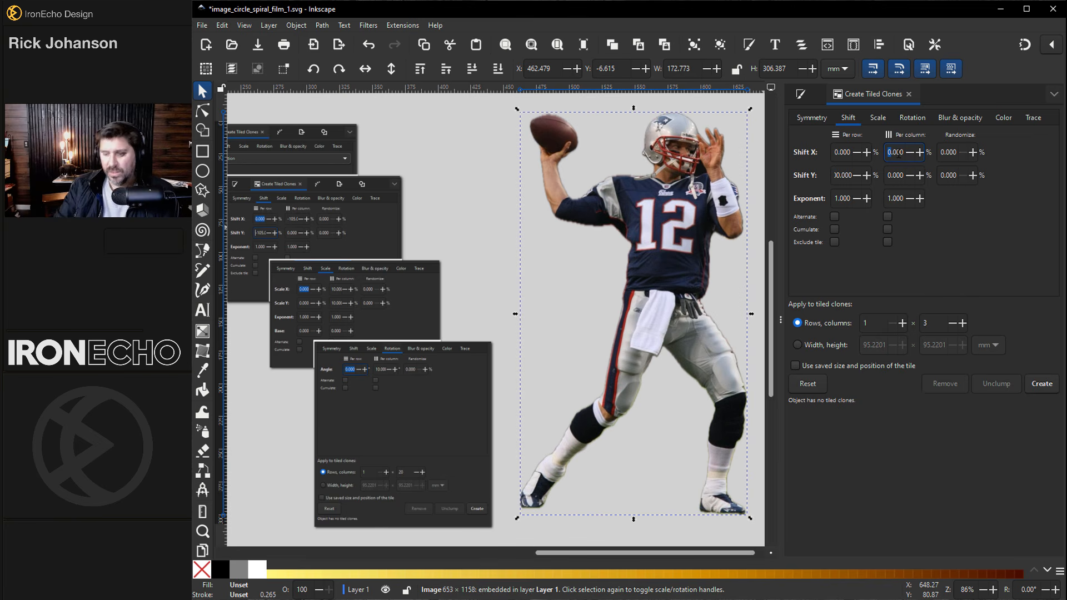
text(-105.()
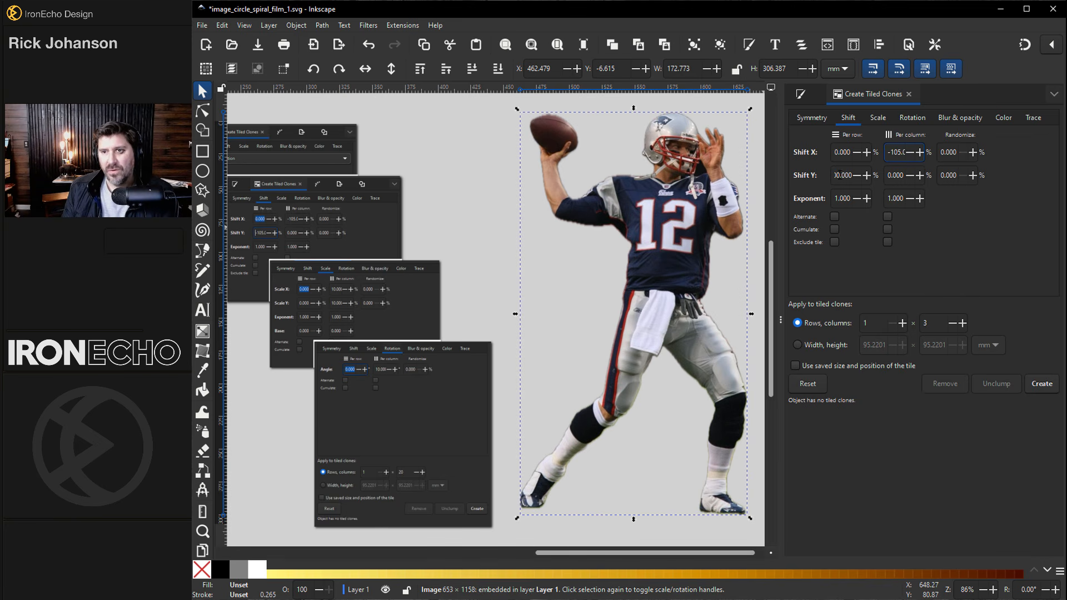
Set the tiled clones' Shift Y per row to -105% and their Scale X and Scale Y per column to 10%
drag(839, 175, 826, 176)
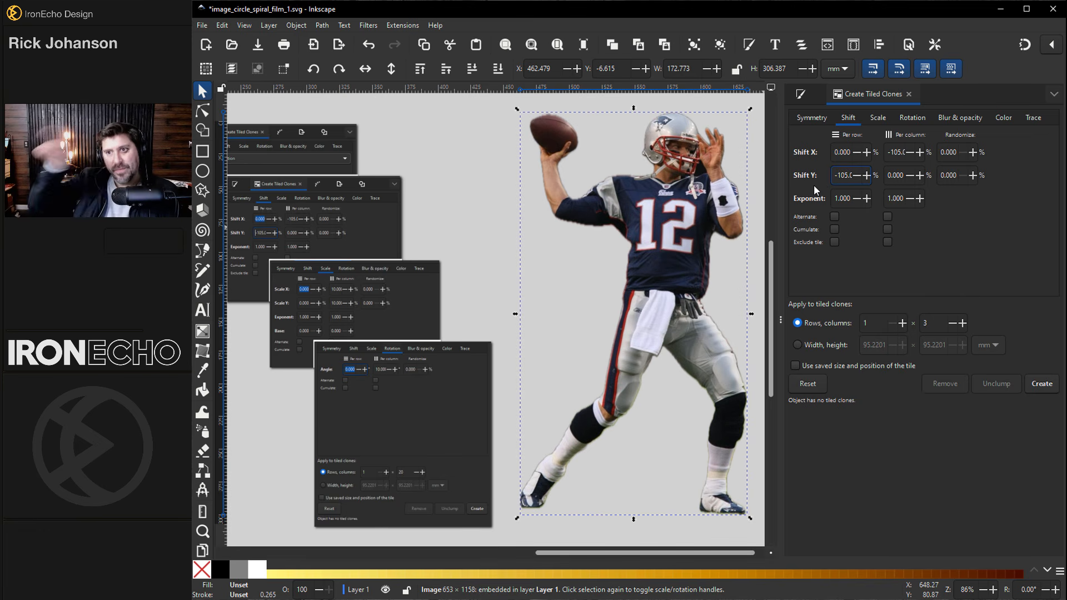
click(876, 118)
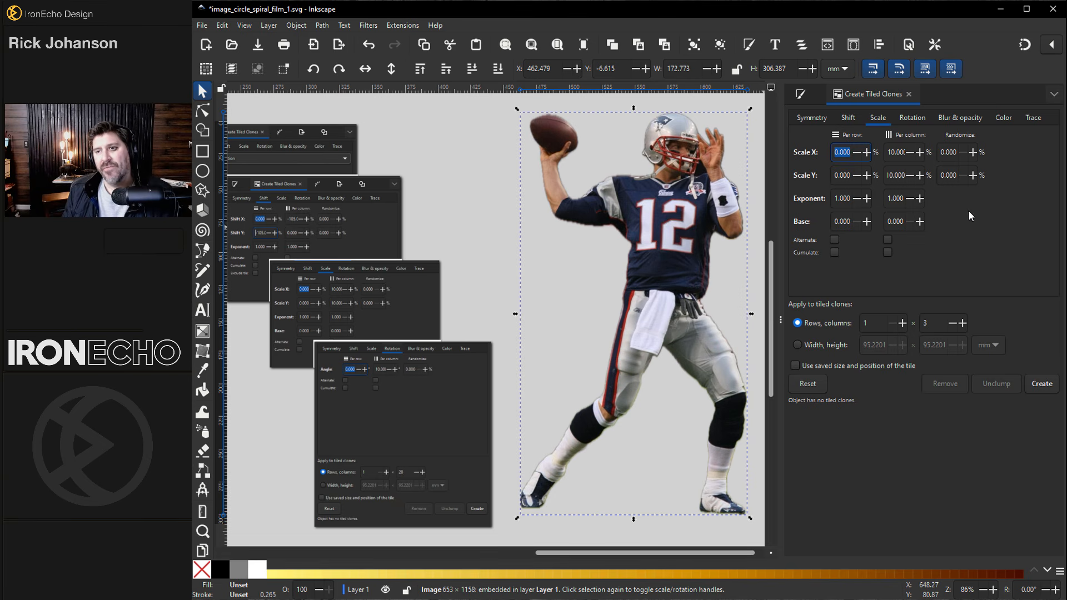
Set the tiled clones' rotation angle per column to 10° and the number of columns to 25
click(917, 118)
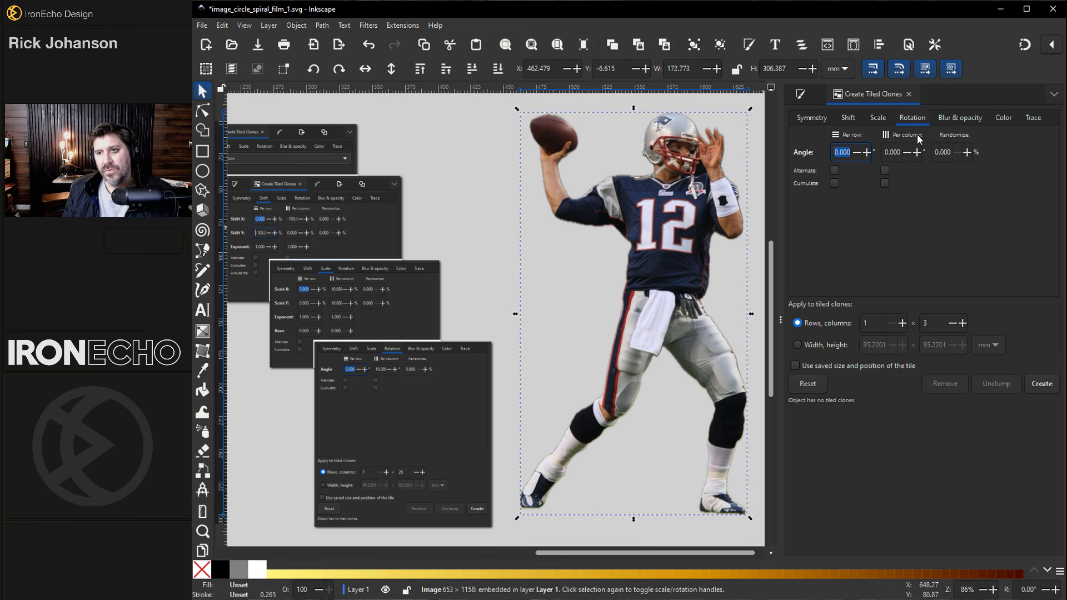
click(885, 152)
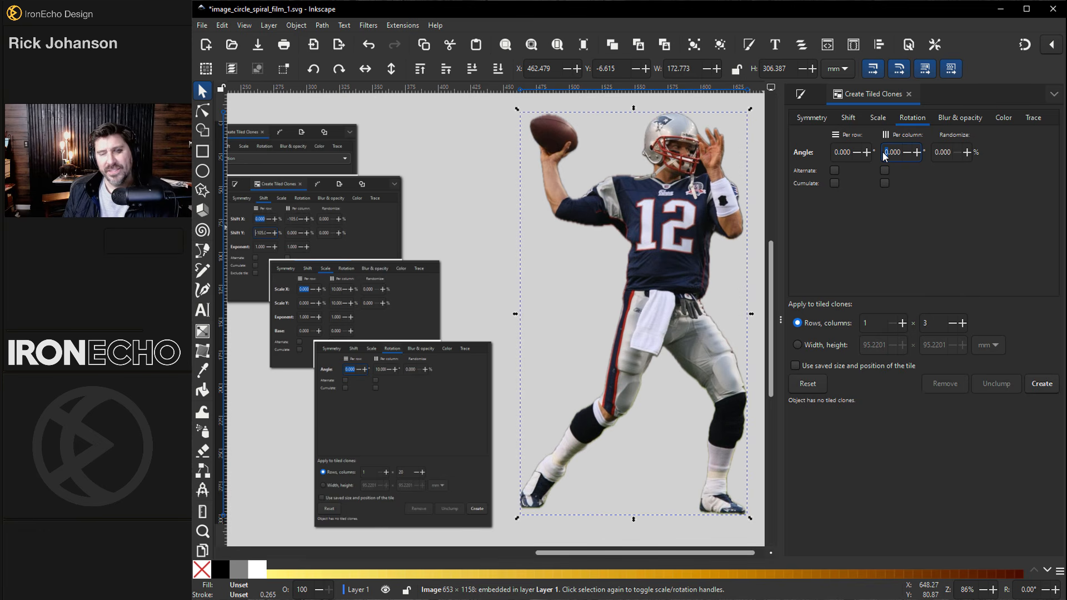
text(1)
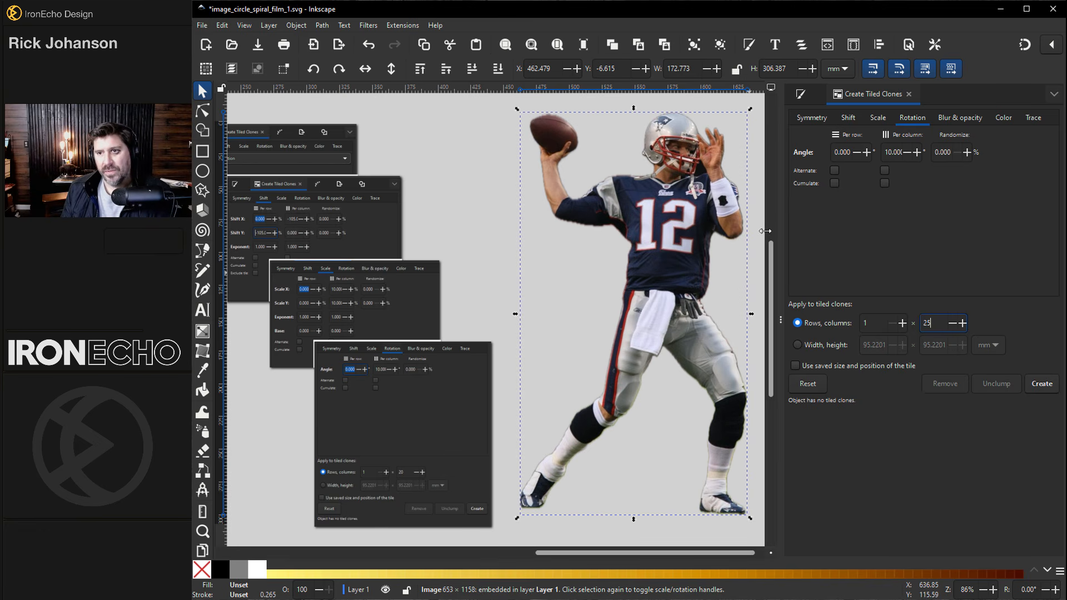
Review the shift, scale and rotation settings of the tiled clones against the reference screenshots
click(821, 120)
click(846, 118)
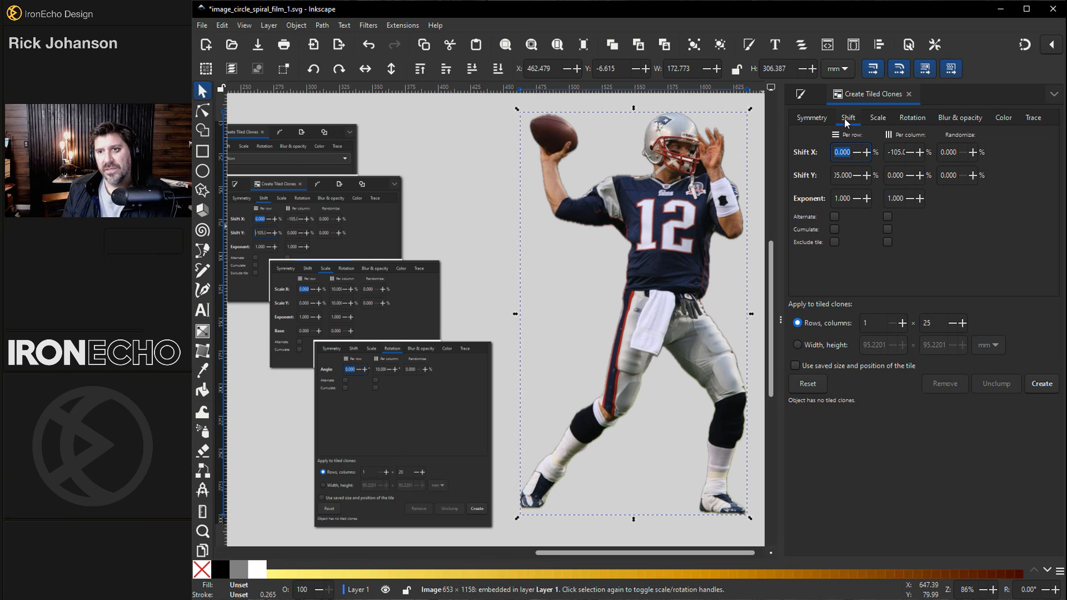
click(875, 119)
click(904, 118)
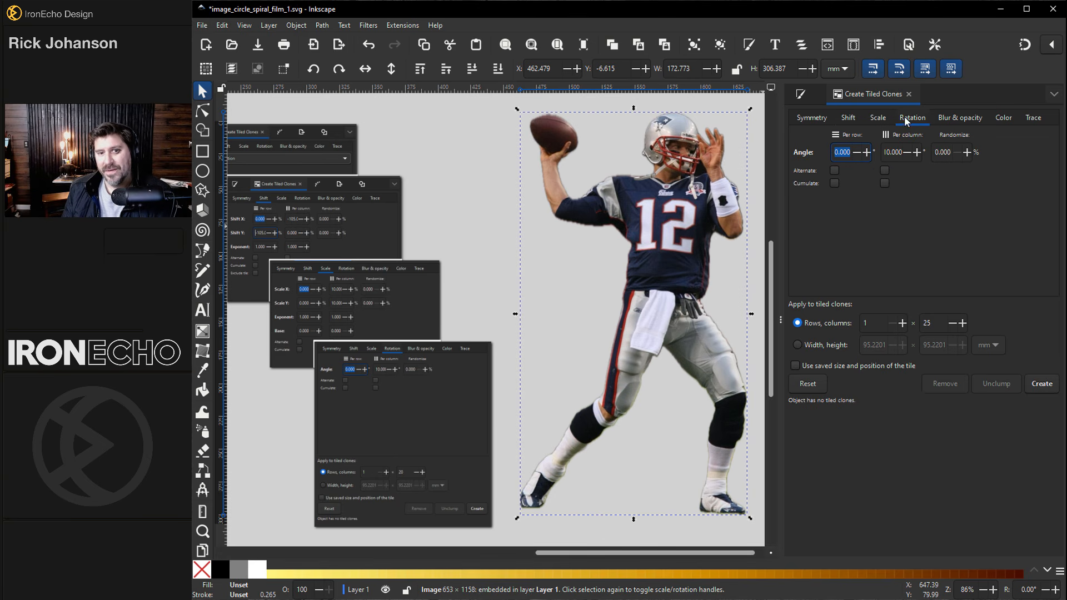
click(448, 387)
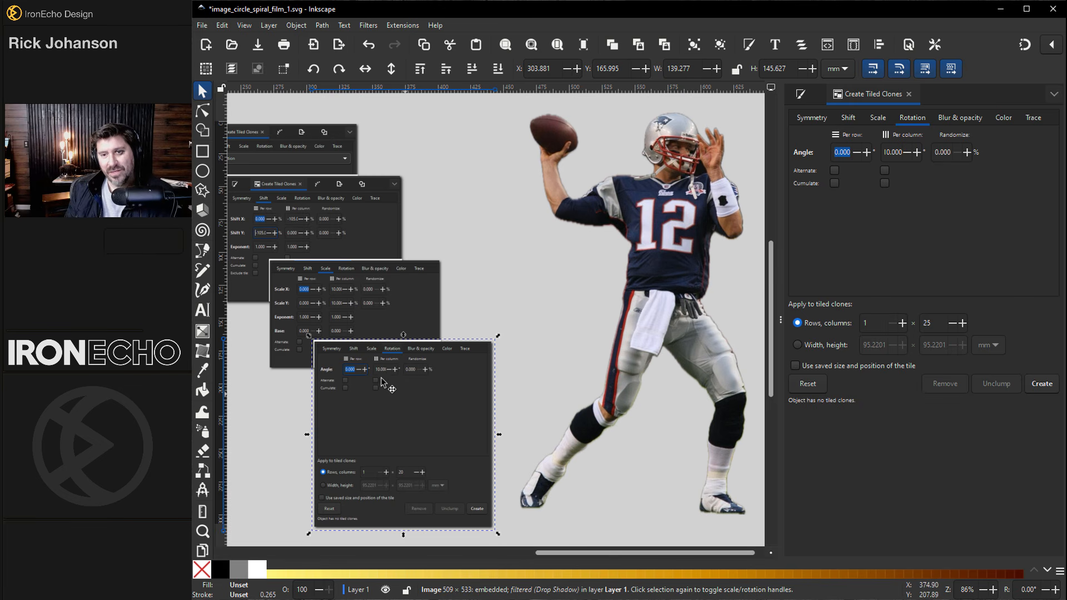
Move the football player image to the empty canvas area well to the right of the reference screenshots
click(672, 251)
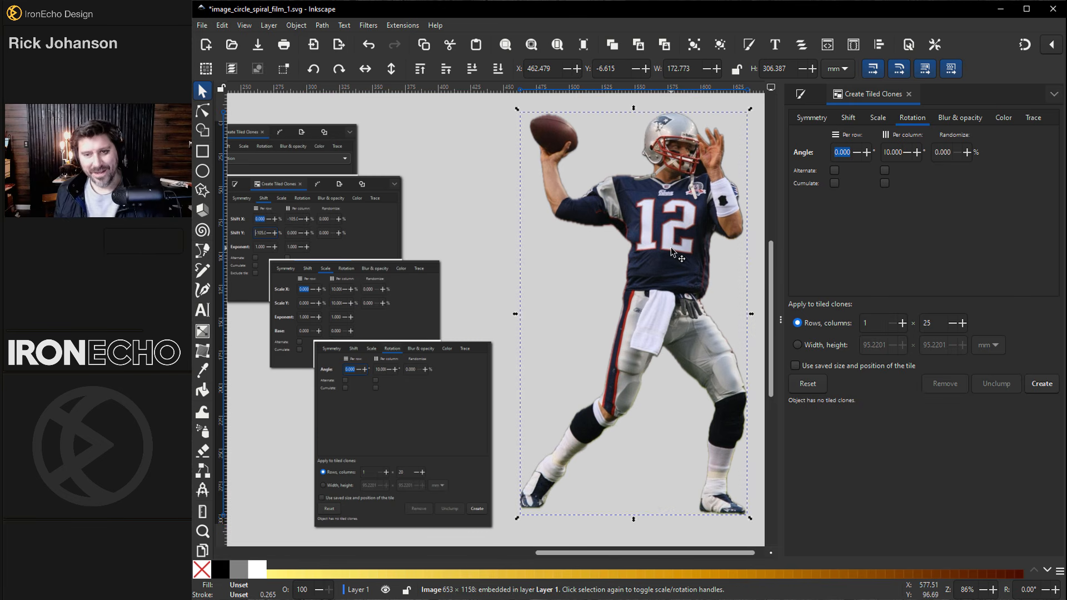
scroll(674, 269, down, 3)
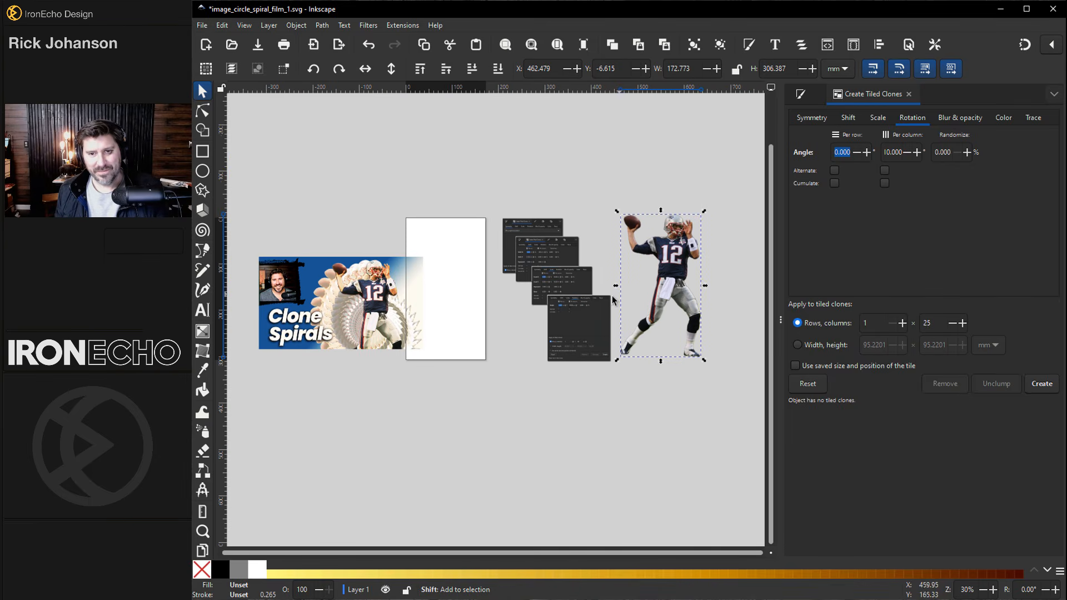
scroll(614, 301, left, 2)
scroll(618, 302, right, 10)
drag(506, 278, 723, 274)
scroll(612, 362, left, 2)
scroll(612, 361, right, 6)
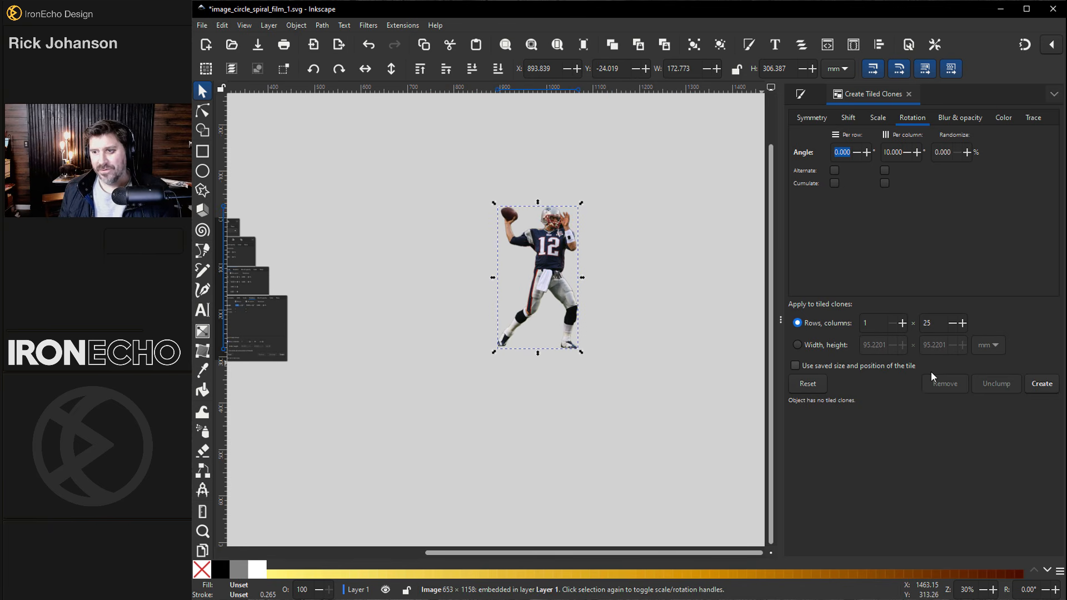
Create the tiled clones of the player image in 1 row and 25 columns, and deselect everything
click(1037, 385)
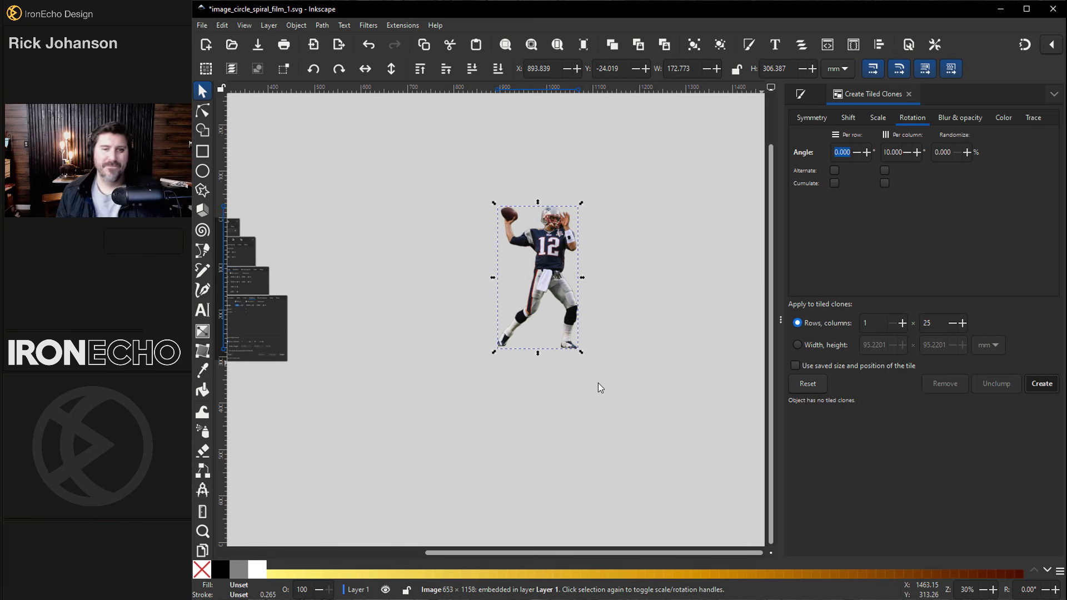
scroll(592, 366, down, 2)
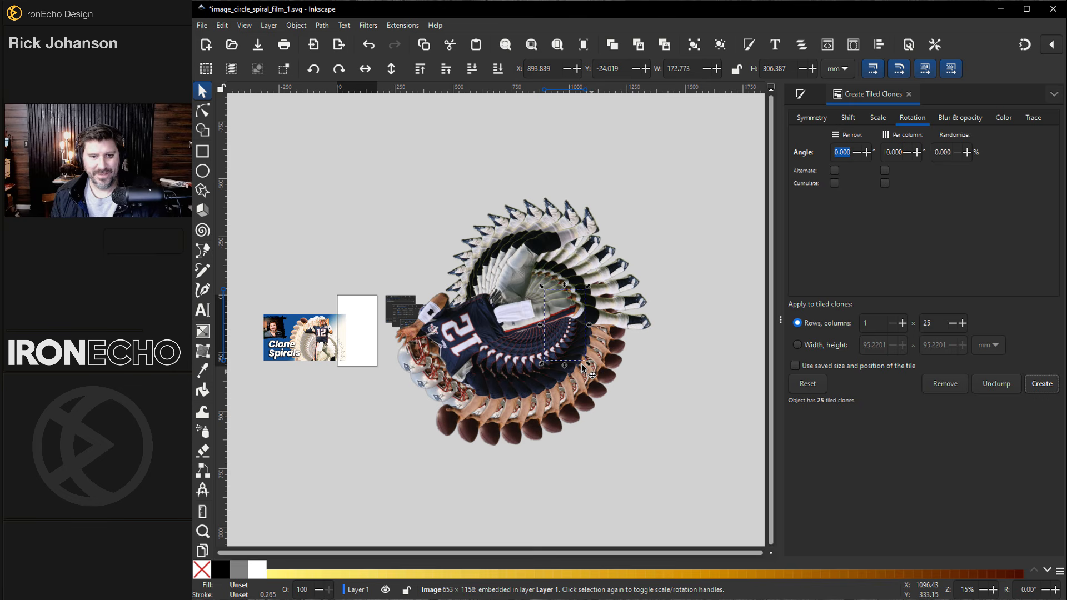
click(660, 429)
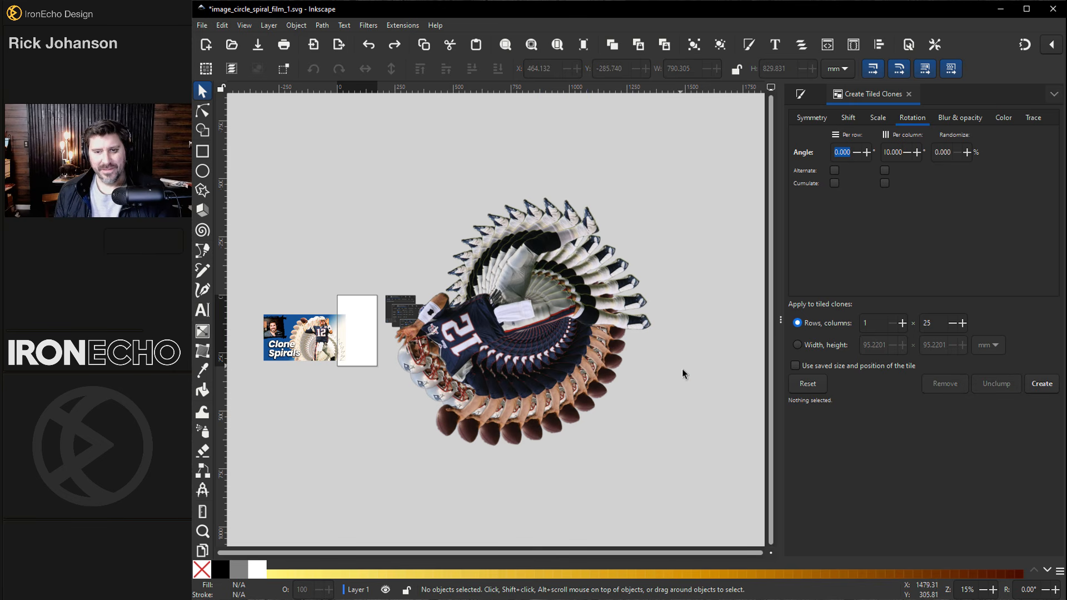
Group the whole clone spiral and rotate the group until the frontmost player stands upright
drag(722, 493, 372, 164)
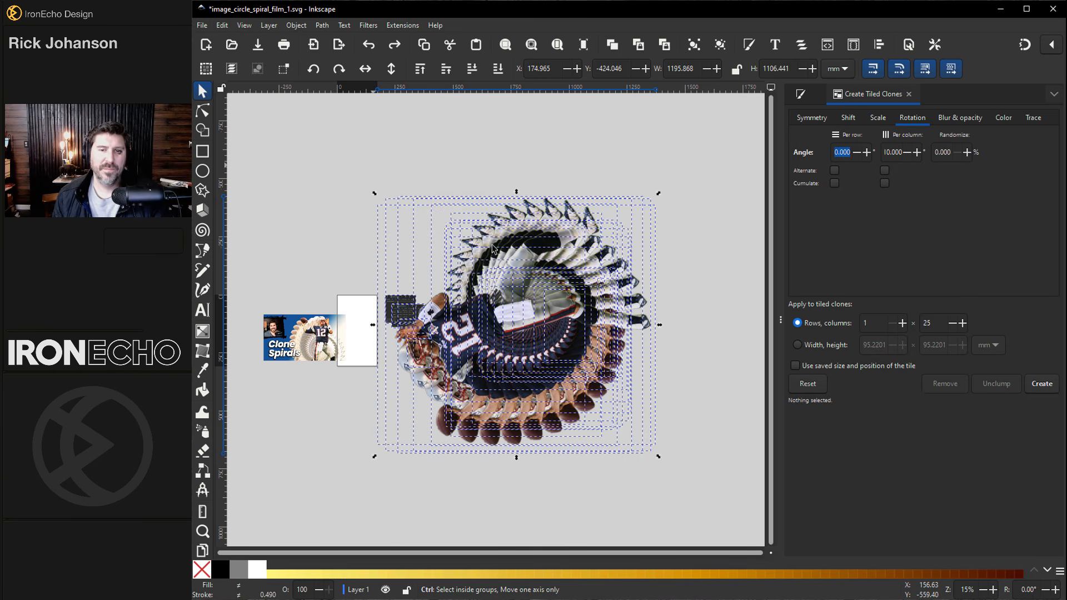
key(ctrl+g)
click(523, 271)
drag(658, 193, 561, 453)
click(679, 366)
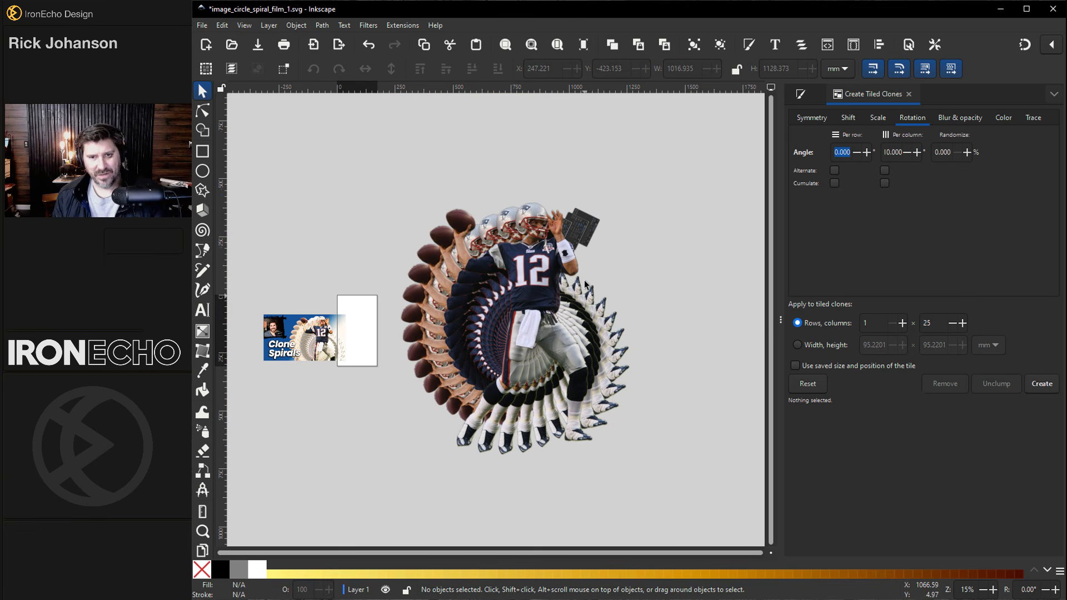
Enter the spiral group and move the frontmost player clone out to the right of the spiral
scroll(586, 242, down, 3)
scroll(587, 241, up, 4)
click(588, 227)
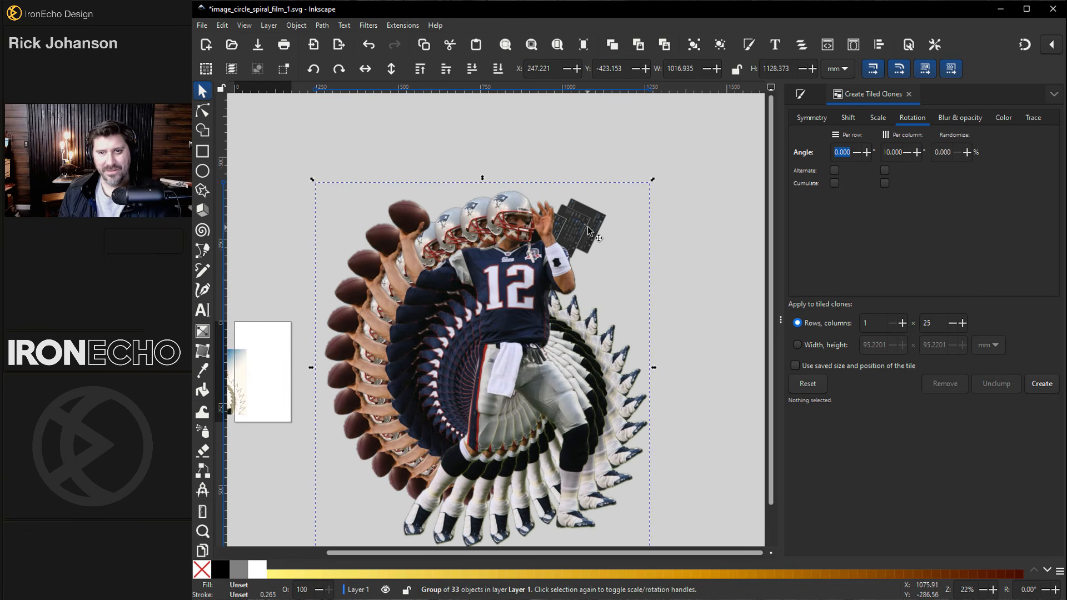
double_click(588, 228)
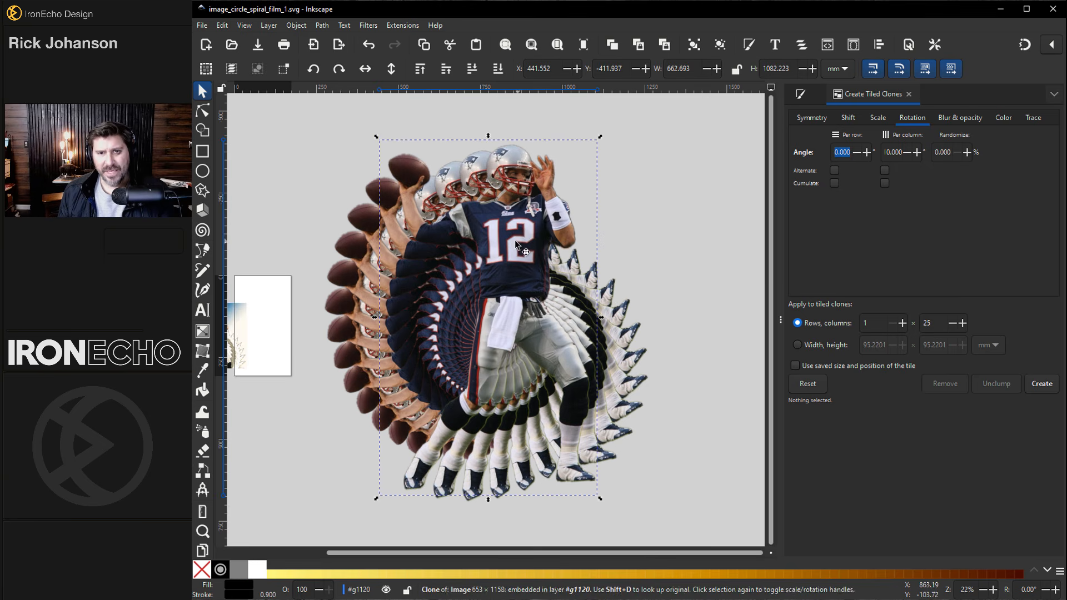
mouse_move(514, 240)
mouse_down()
mouse_move(602, 225)
mouse_move(684, 248)
mouse_move(722, 216)
mouse_move(658, 188)
mouse_move(747, 184)
mouse_up()
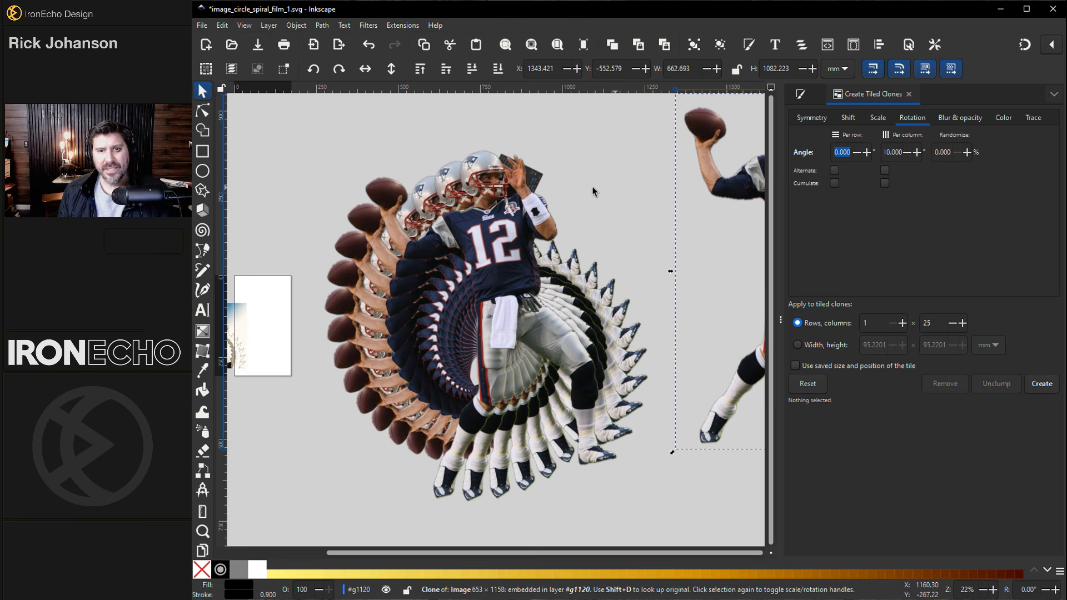
Delete the stray reference screenshots and the white page rectangle behind the front player's raised hand
click(539, 178)
key(Delete)
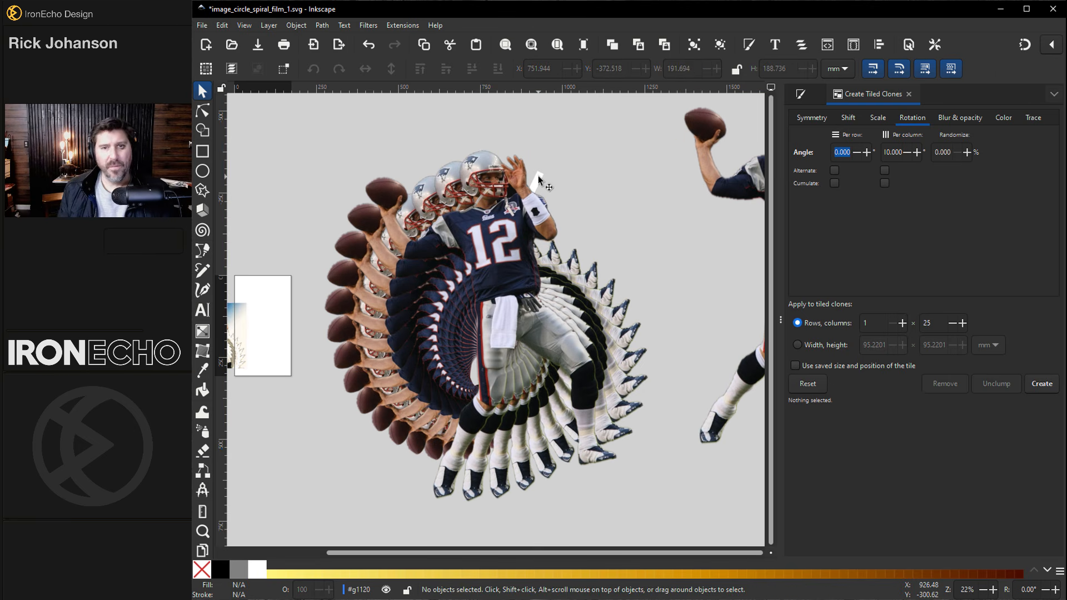
click(537, 176)
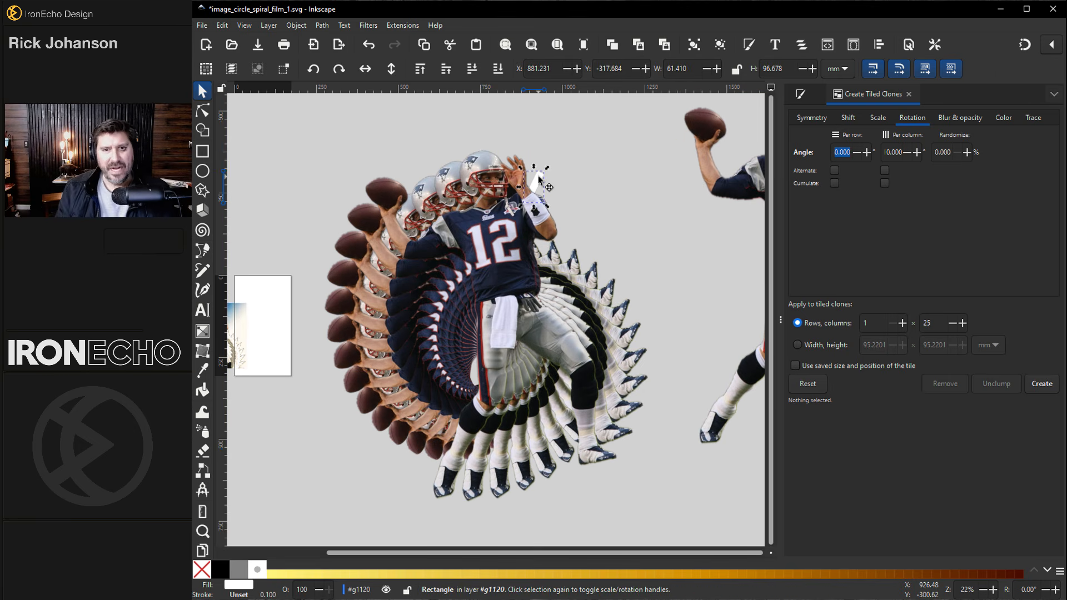
key(Delete)
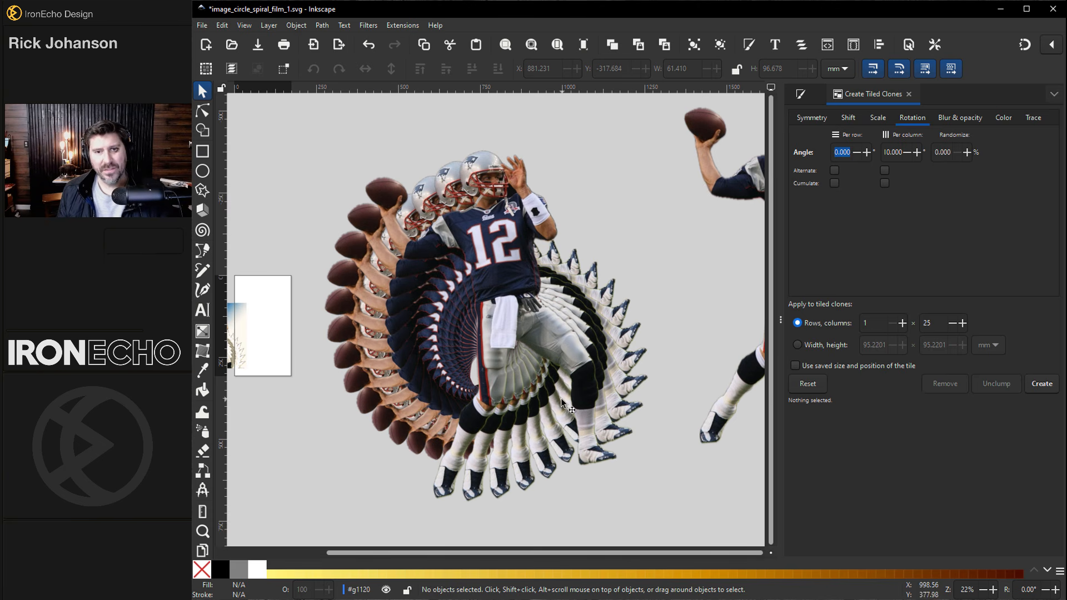
Move the separated player clone slightly farther right and group the remaining clones of the spiral
drag(717, 191, 748, 181)
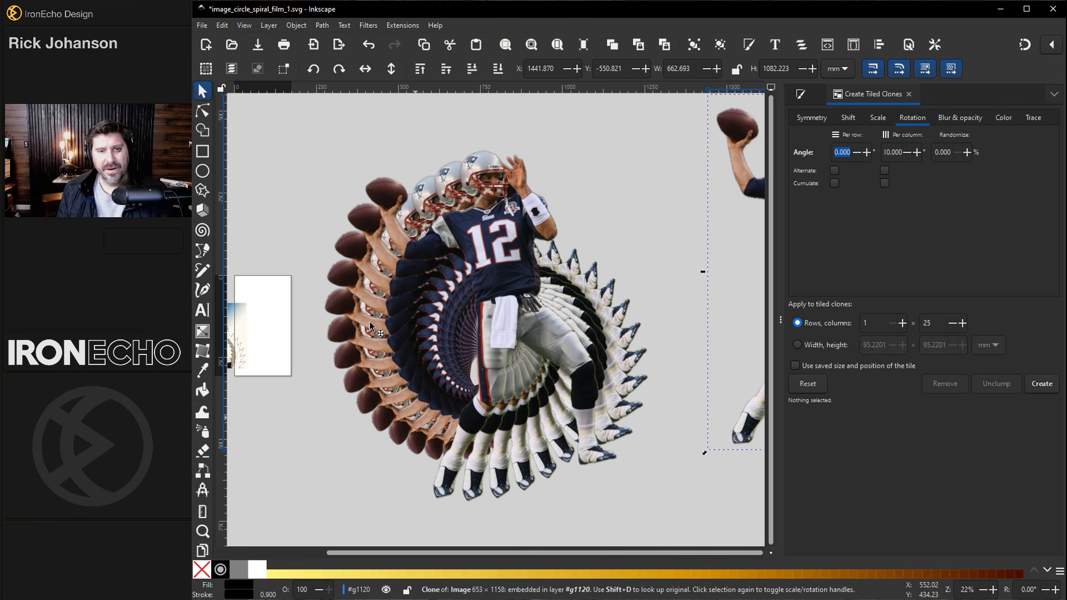
drag(290, 121, 684, 530)
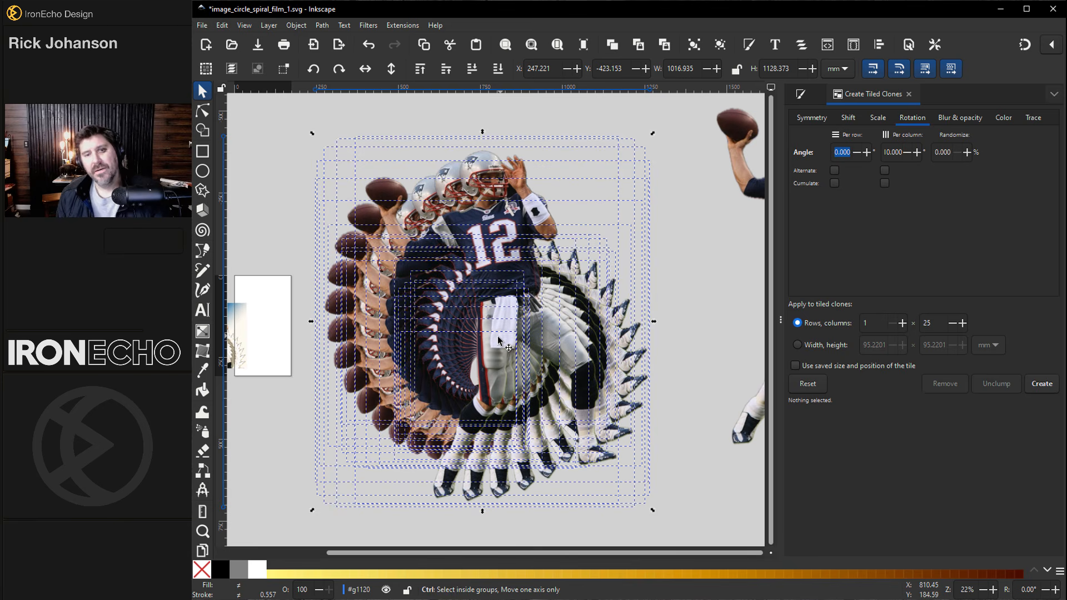
key(ctrl+g)
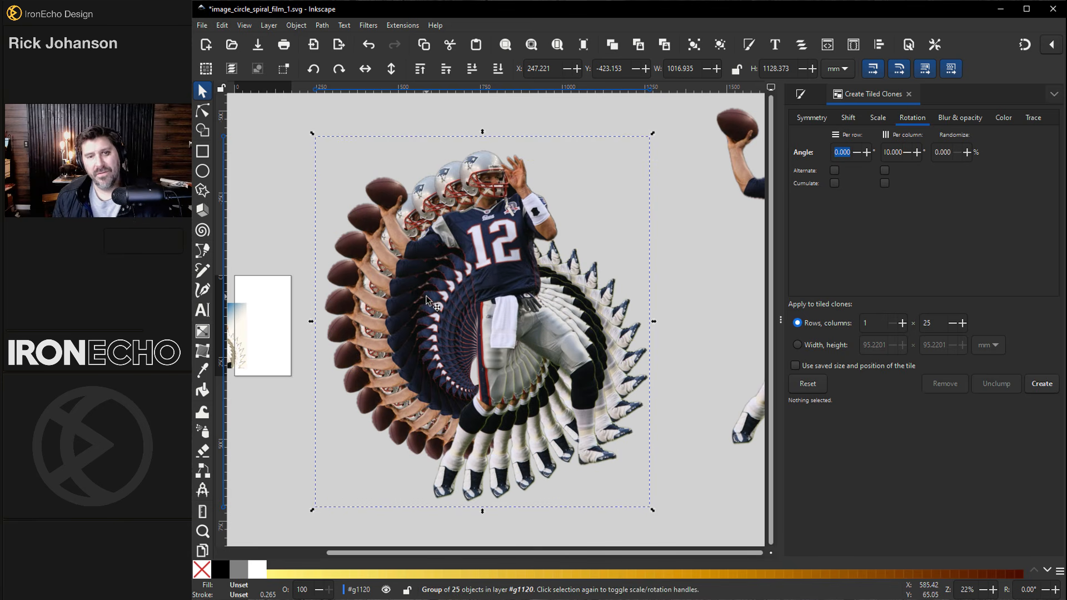
Make a bitmap copy of the grouped spiral and place it to the right of the original
click(222, 25)
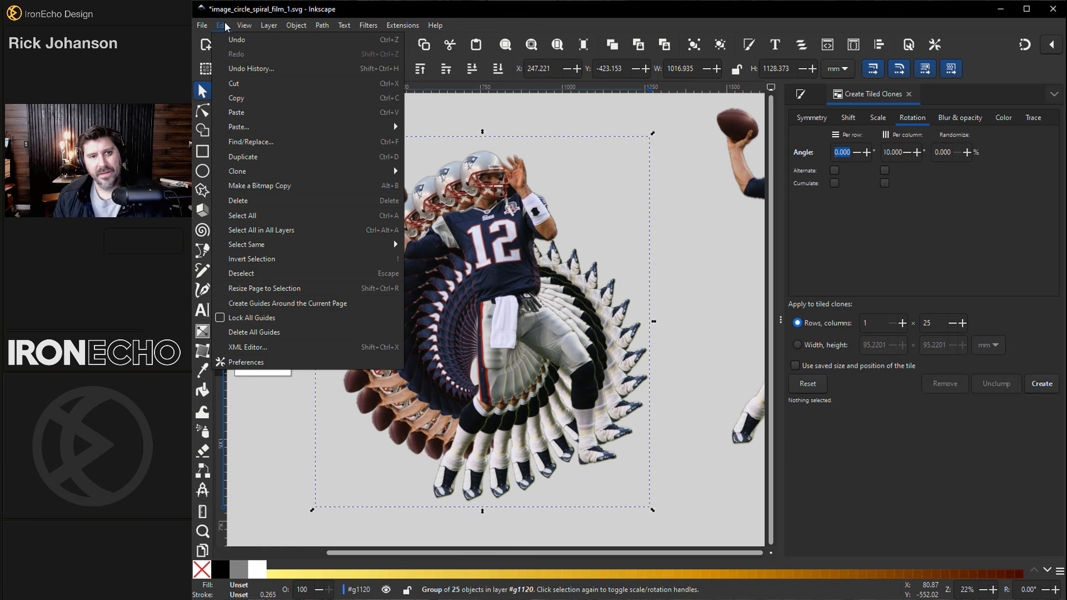
click(283, 186)
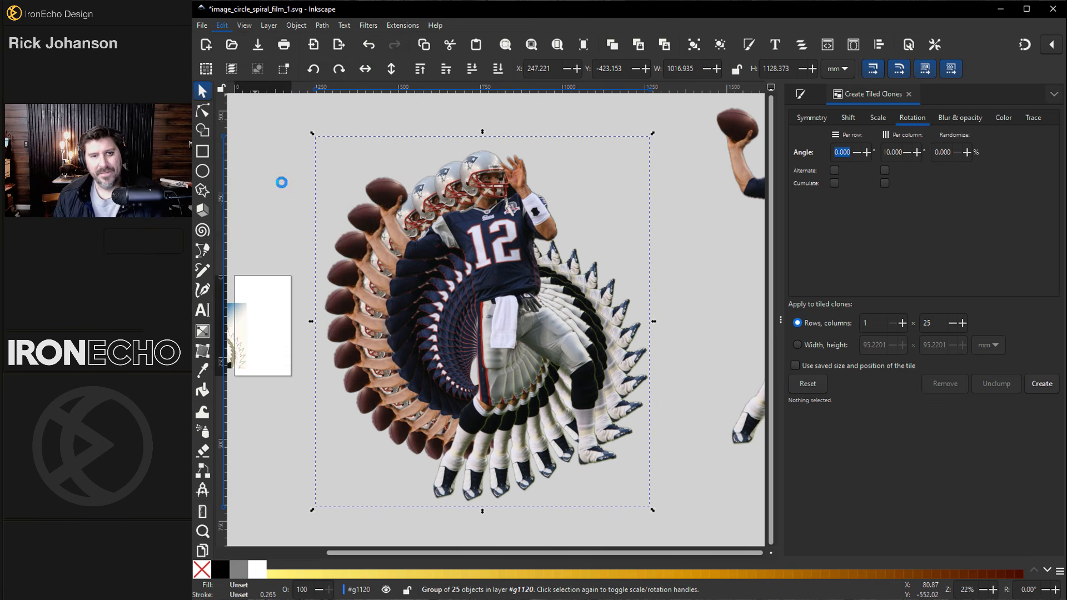
mouse_move(492, 238)
mouse_down()
mouse_move(438, 251)
mouse_move(476, 245)
mouse_up()
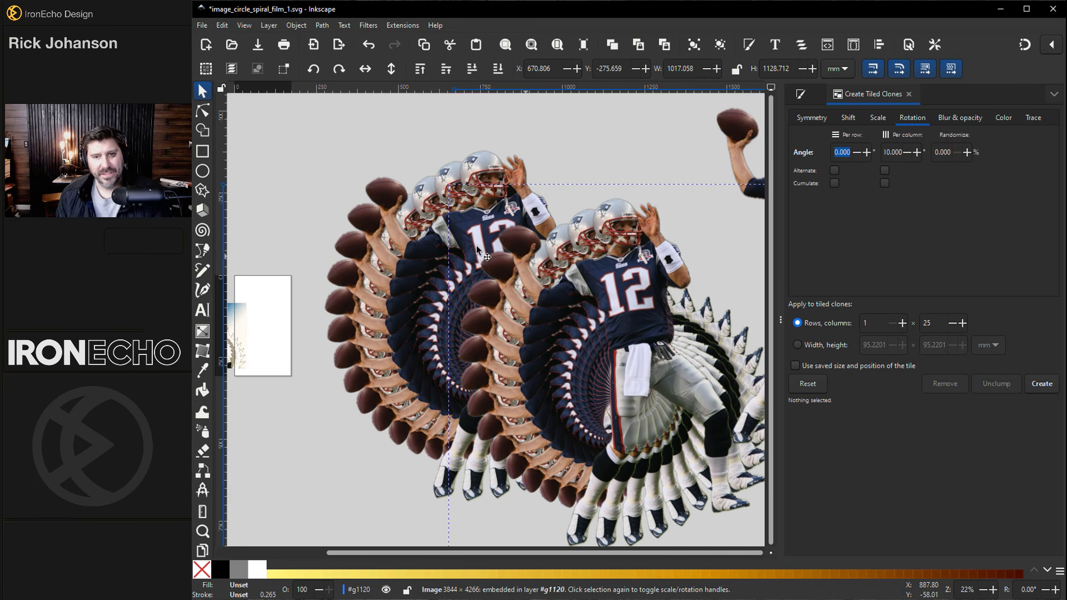
drag(616, 274, 731, 211)
Enter the original spiral group, shift its frontmost player clone to the left, and deselect it
click(495, 275)
double_click(478, 260)
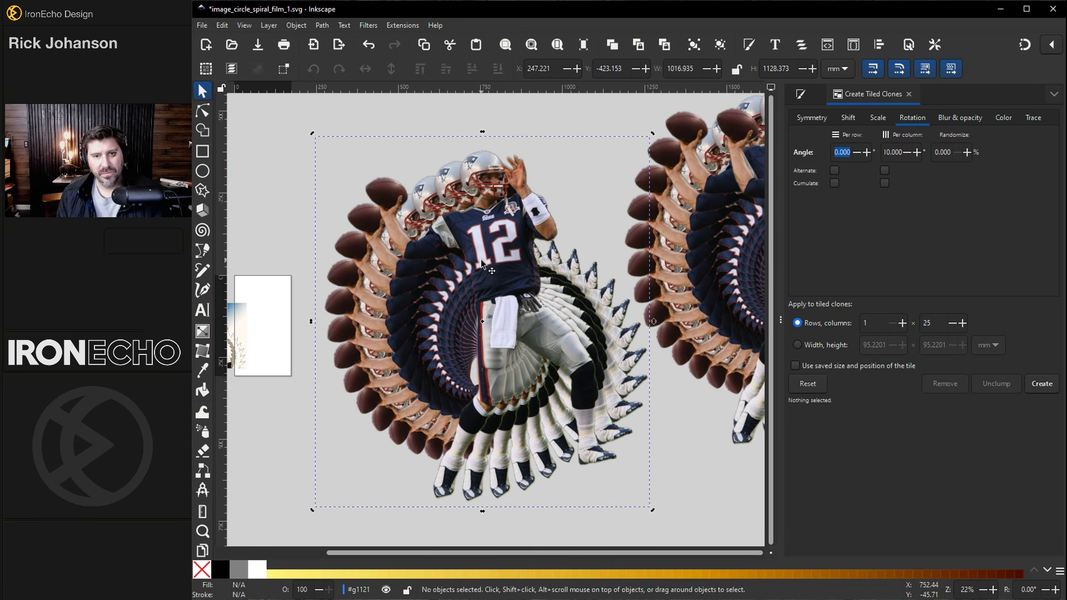
click(489, 257)
drag(490, 258, 447, 260)
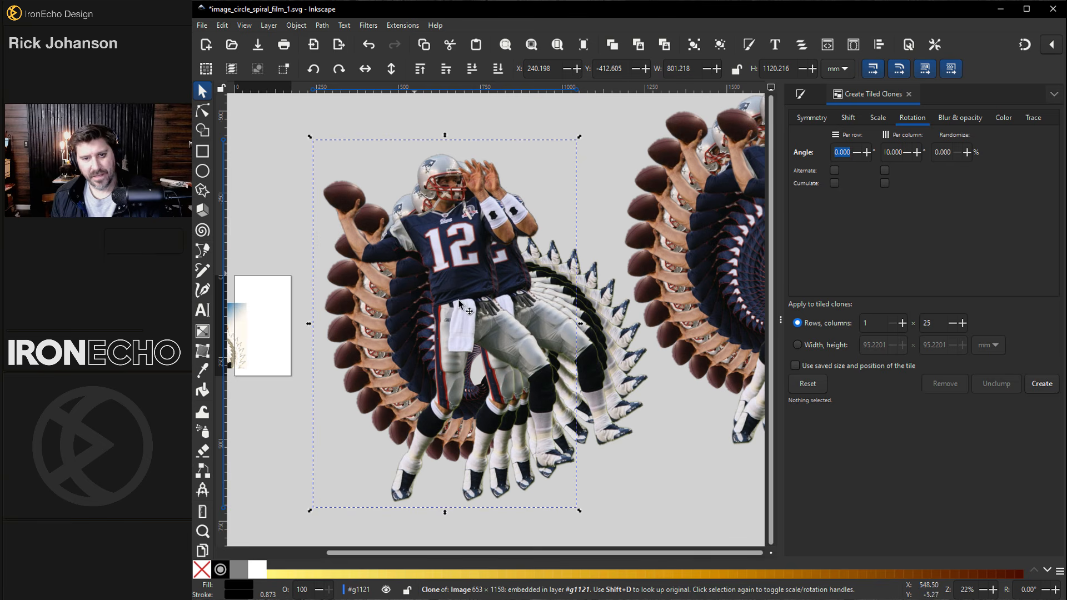
click(284, 182)
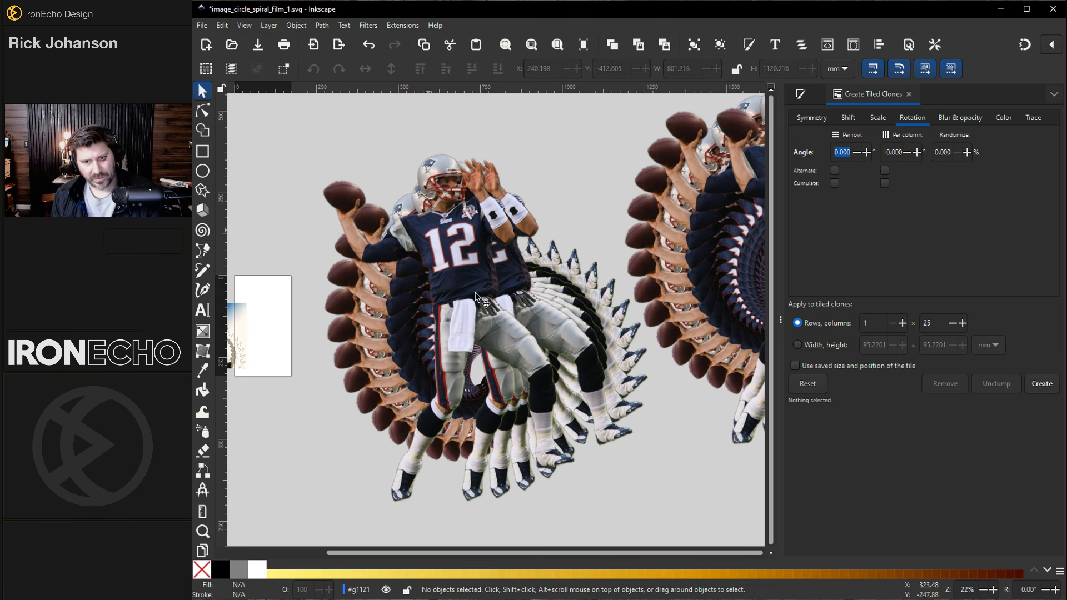
Reposition the bitmap copy of the spiral and place the loose player clone over it, slightly right of its front player
scroll(509, 330, left, 2)
scroll(509, 330, right, 5)
scroll(509, 330, right, 4)
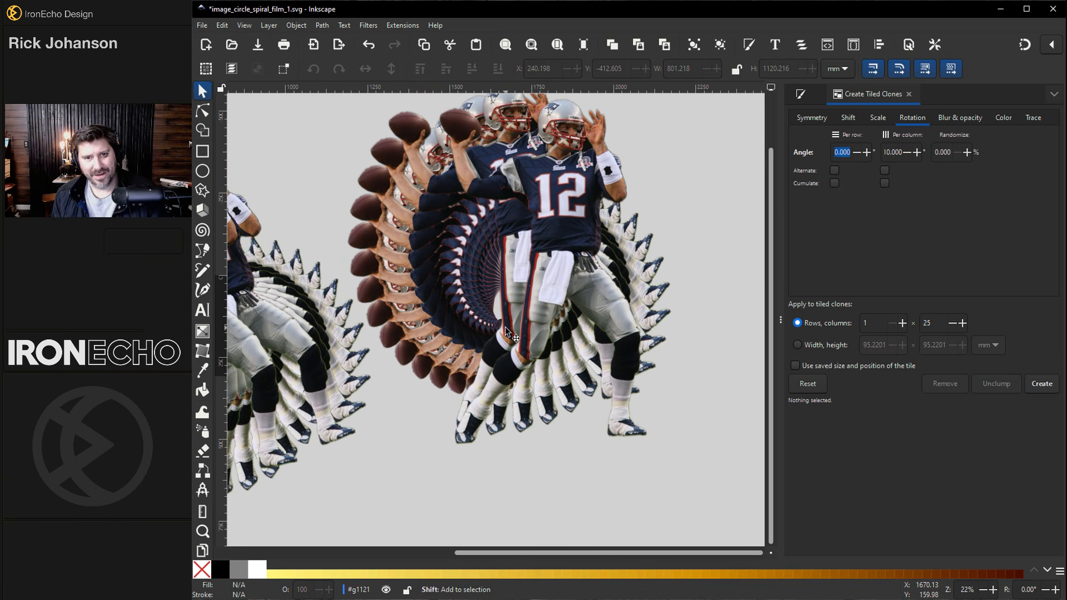
mouse_move(471, 228)
mouse_down()
mouse_move(485, 216)
mouse_move(661, 255)
mouse_move(705, 244)
mouse_up()
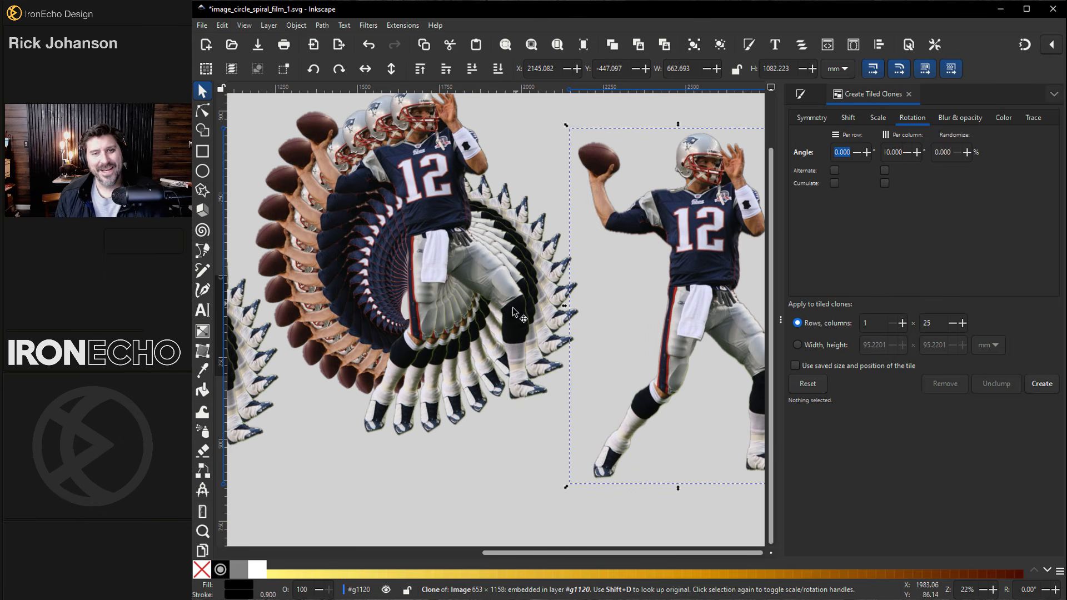
mouse_move(425, 268)
mouse_down()
mouse_move(508, 313)
mouse_move(478, 308)
mouse_up()
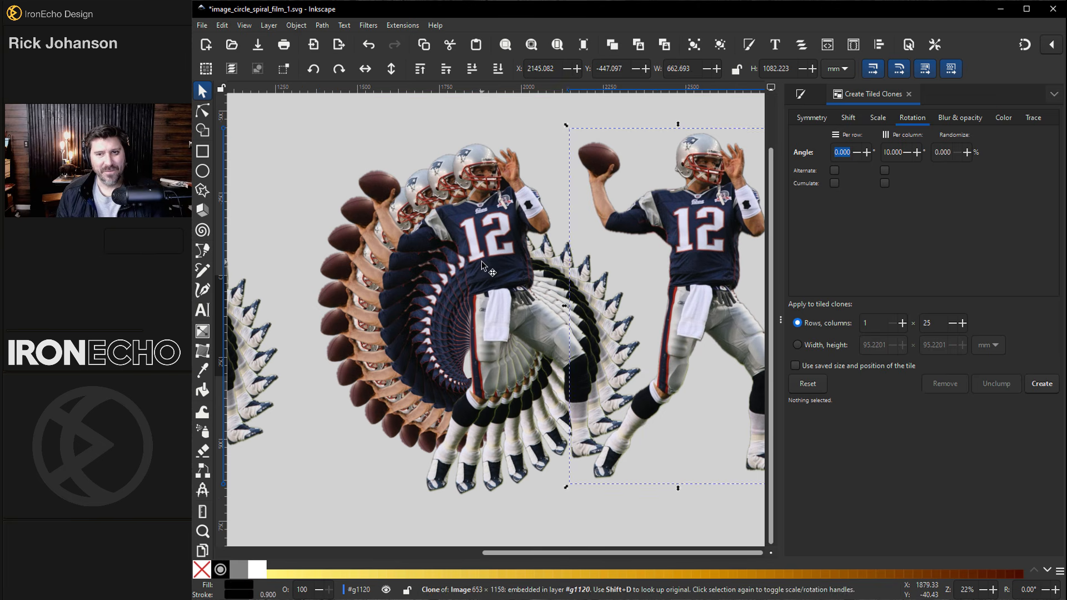
drag(616, 238, 642, 242)
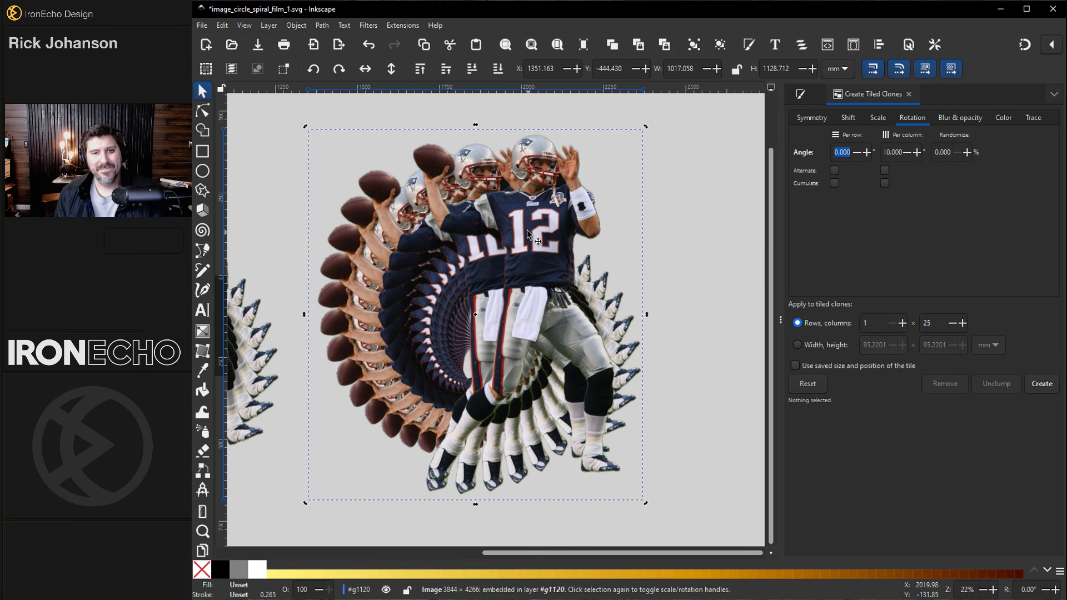
Move the loose player clone to the right, off the bitmap spiral, and select the bitmap spiral
drag(527, 229, 668, 226)
click(527, 251)
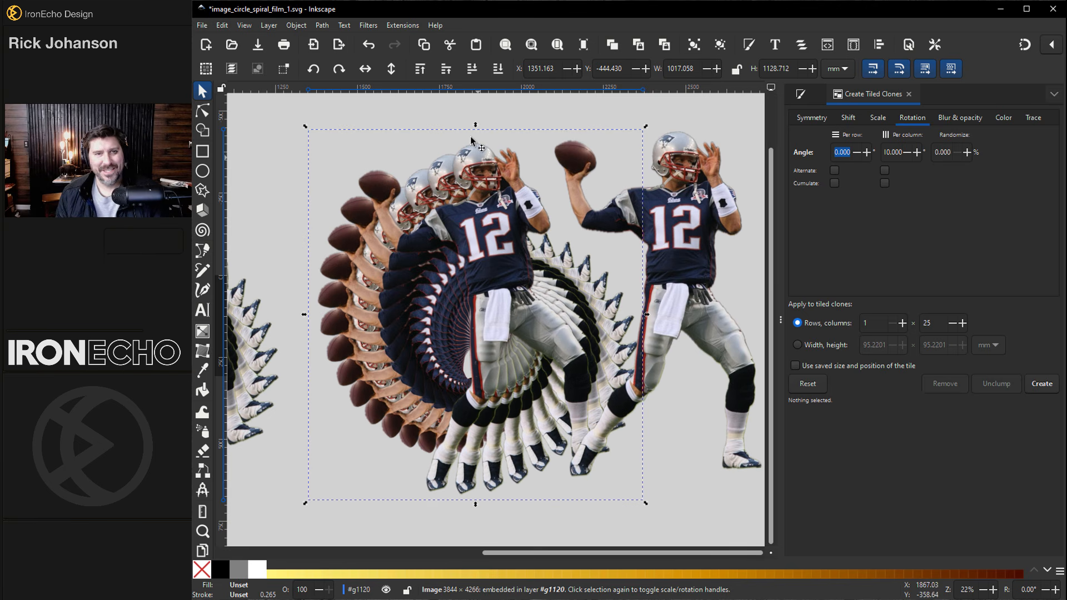
click(375, 25)
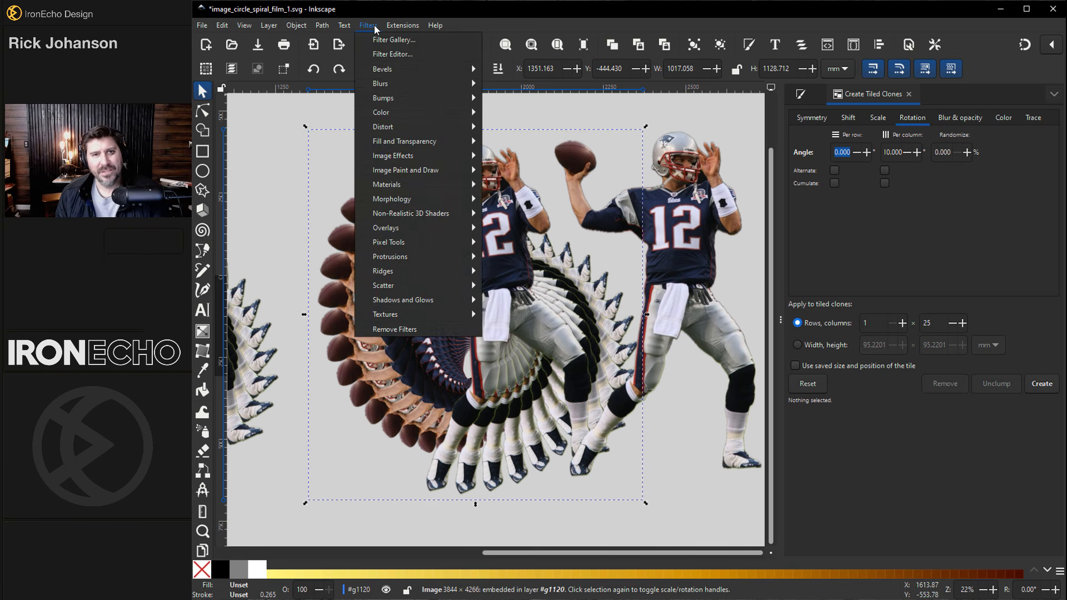
click(376, 25)
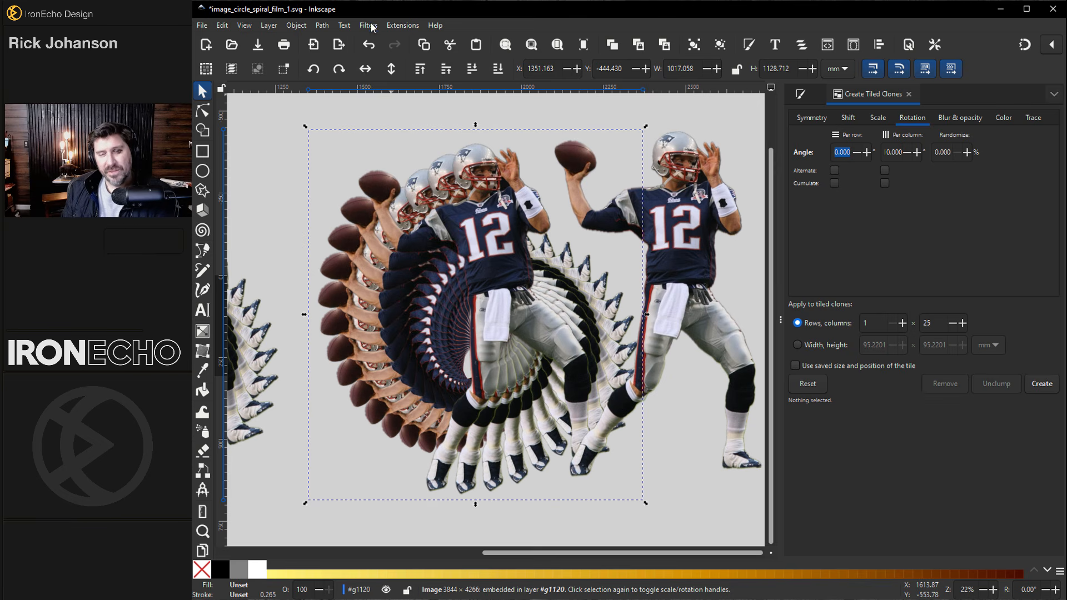
Apply the Lightness-Contrast color filter to the bitmap spiral with lightness 15 and contrast 1
click(371, 25)
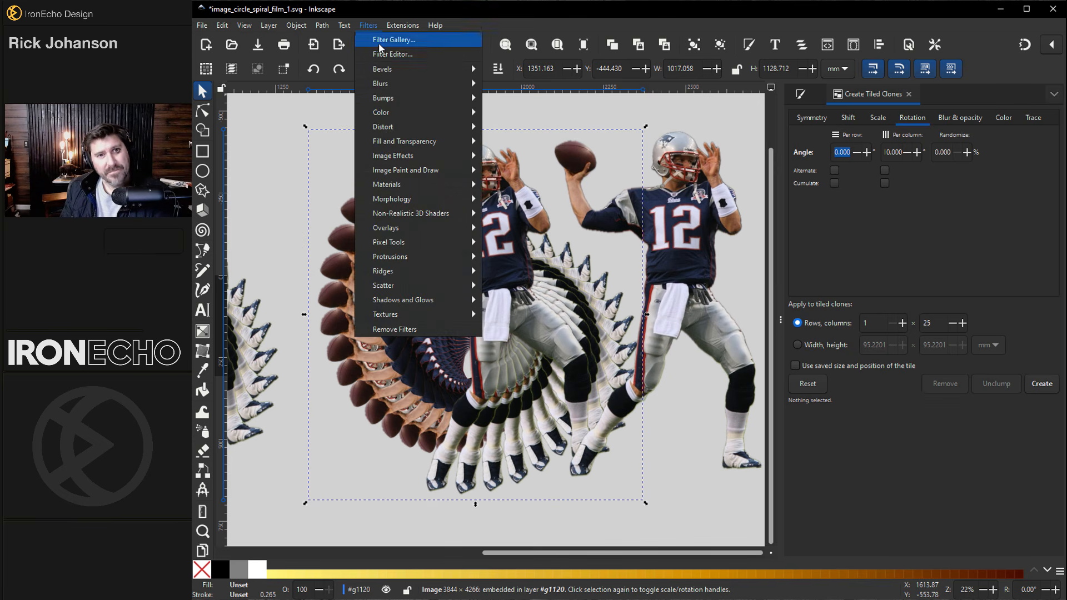
mouse_move(419, 115)
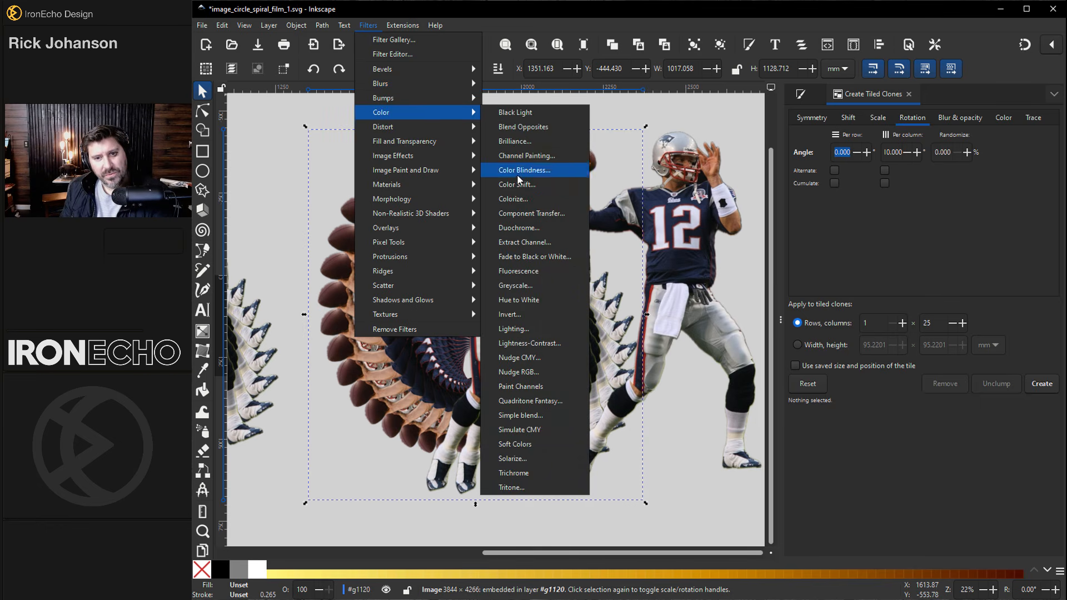
click(529, 343)
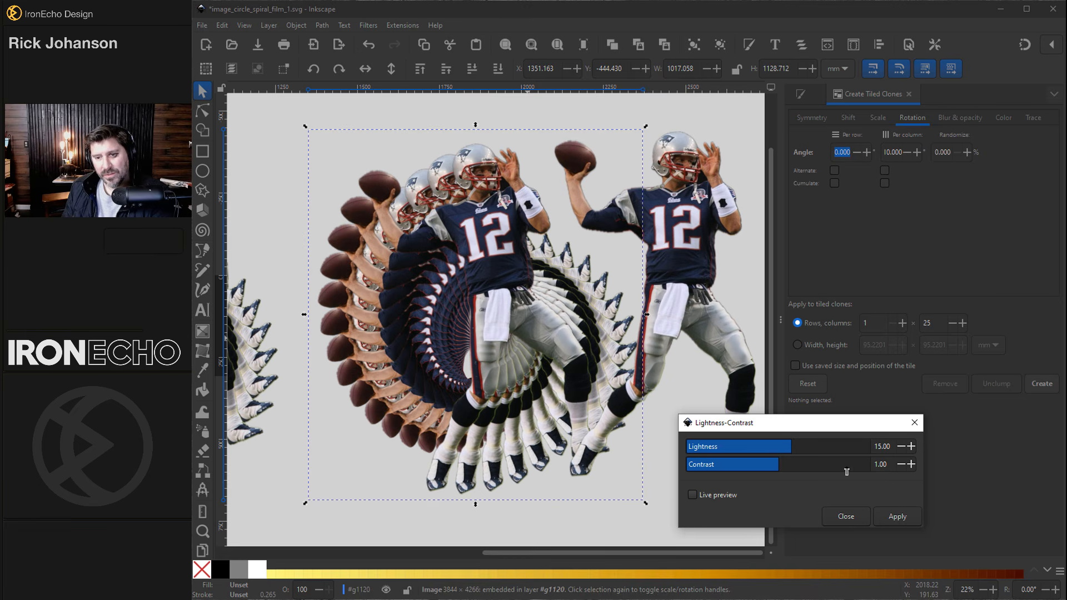
click(692, 494)
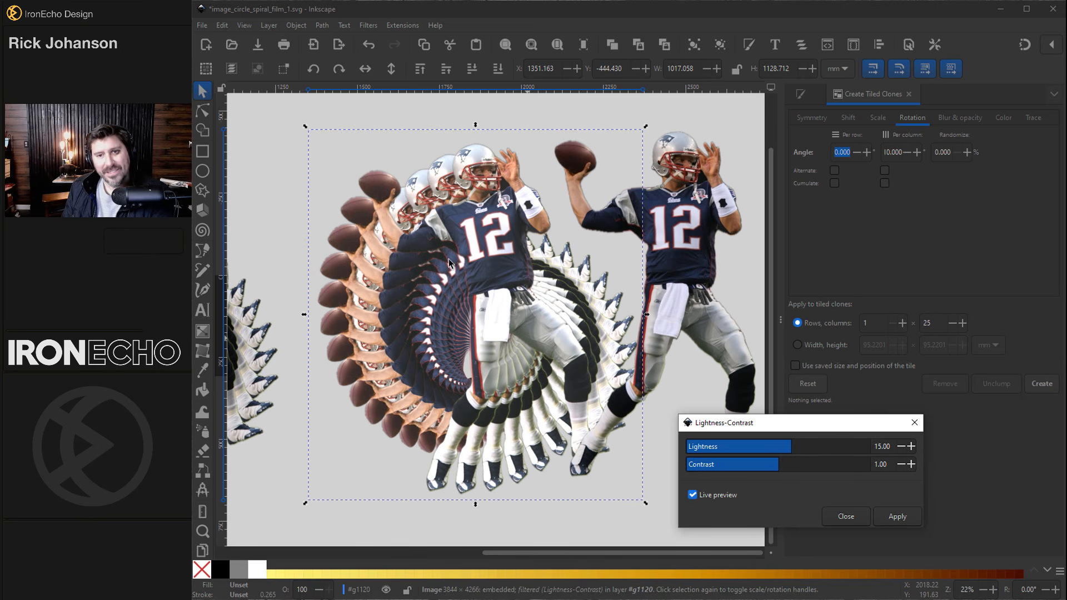
click(891, 516)
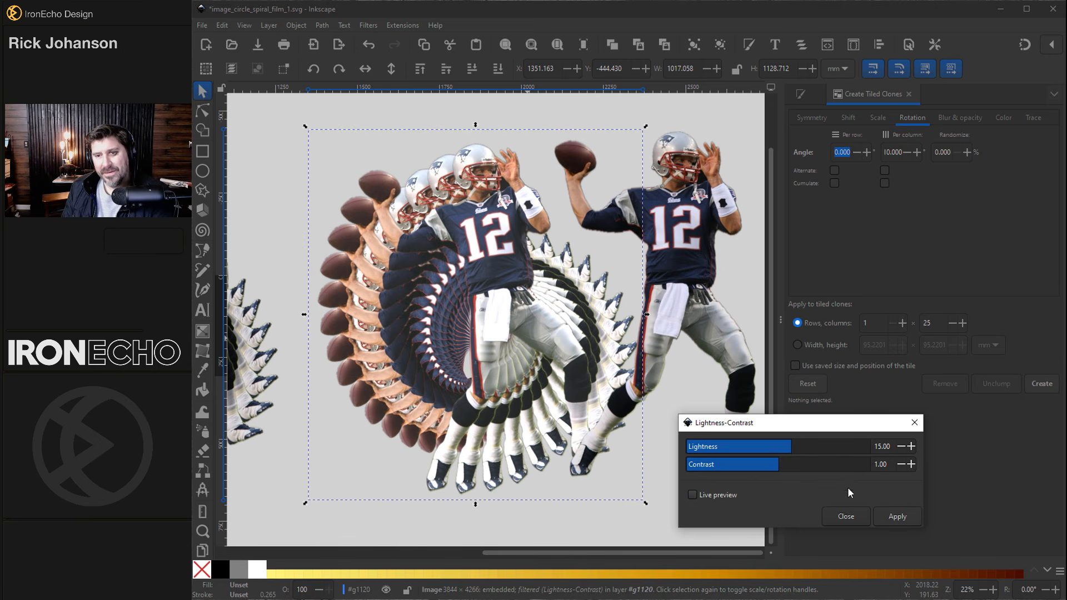
Place the loose player clone back over the bitmap spiral and rotate it slightly counterclockwise
click(698, 263)
drag(700, 264, 538, 272)
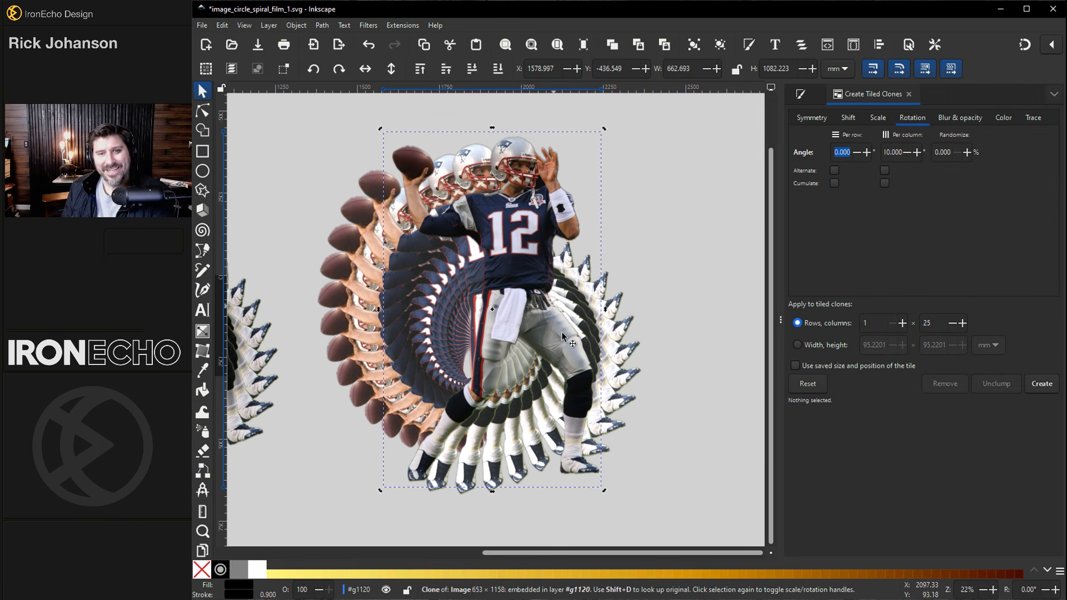
click(525, 227)
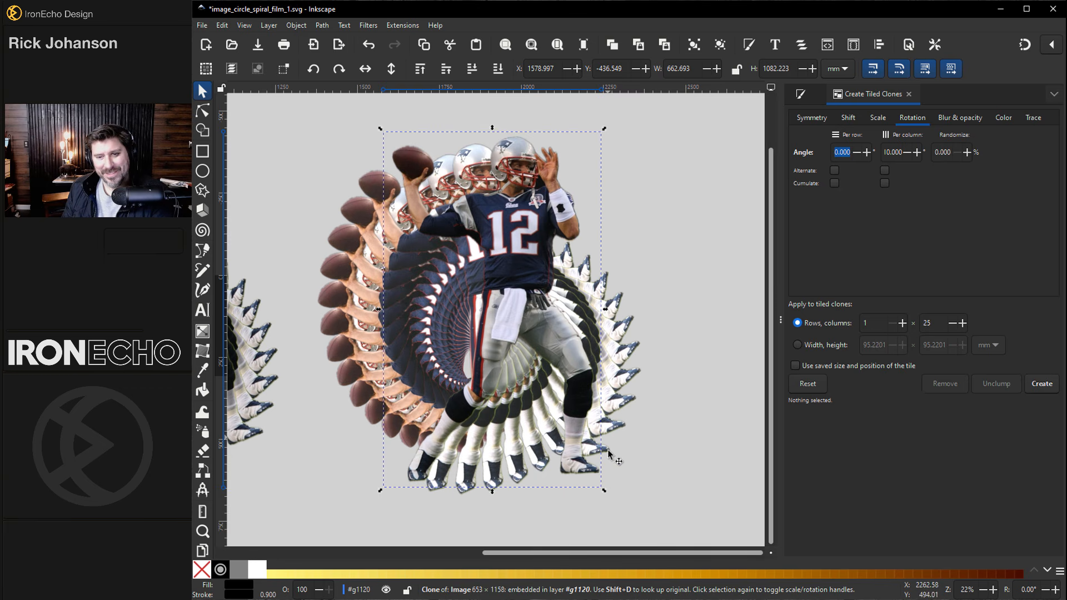
drag(604, 491, 606, 487)
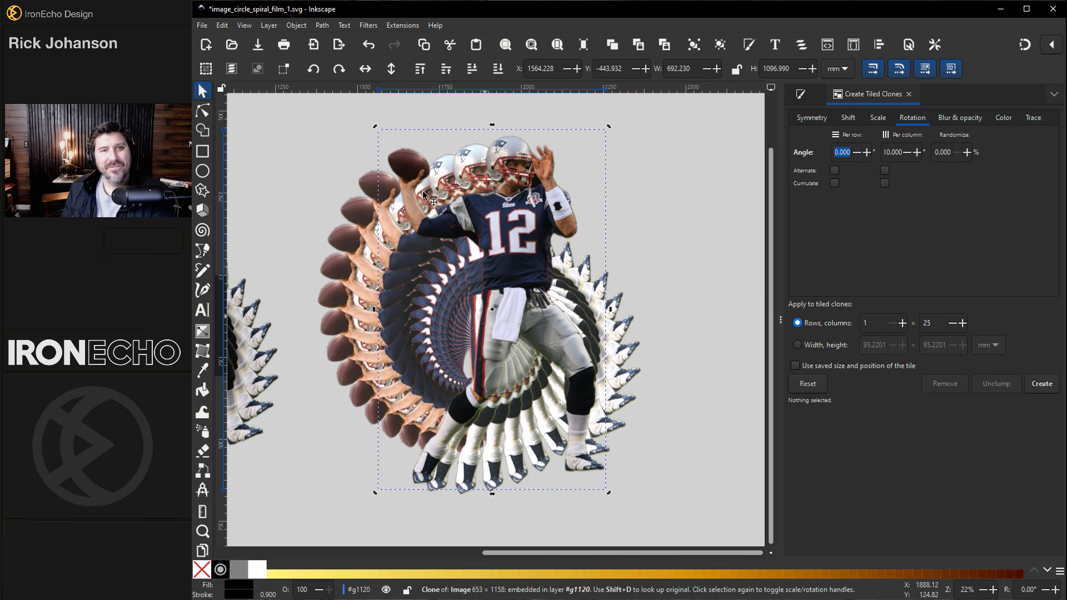
Open the Drop Shadow filter for the loose player clone and turn on its live preview
click(367, 25)
mouse_move(420, 300)
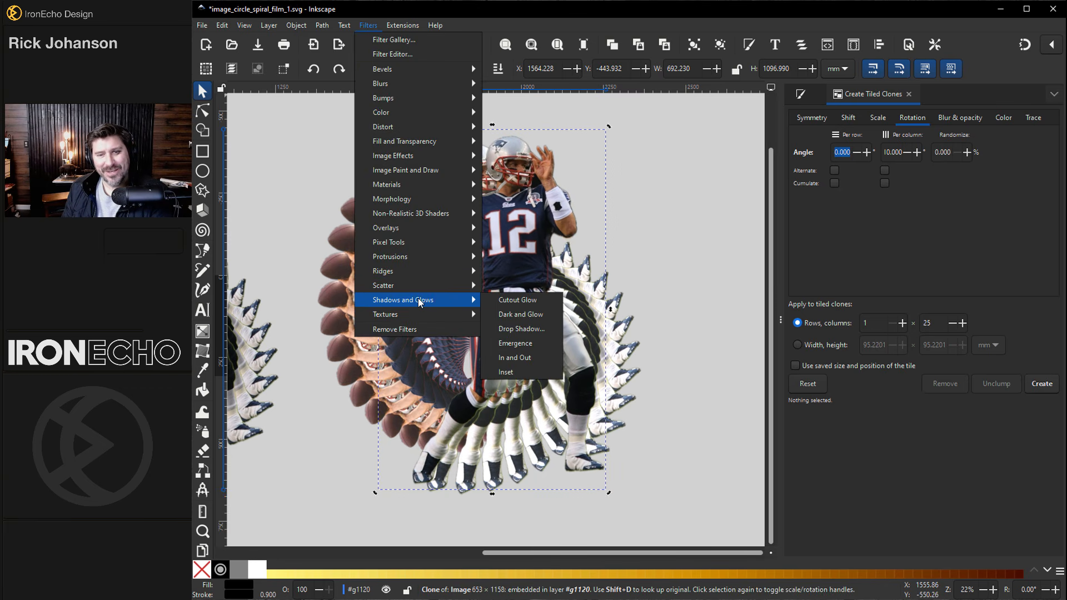
click(508, 316)
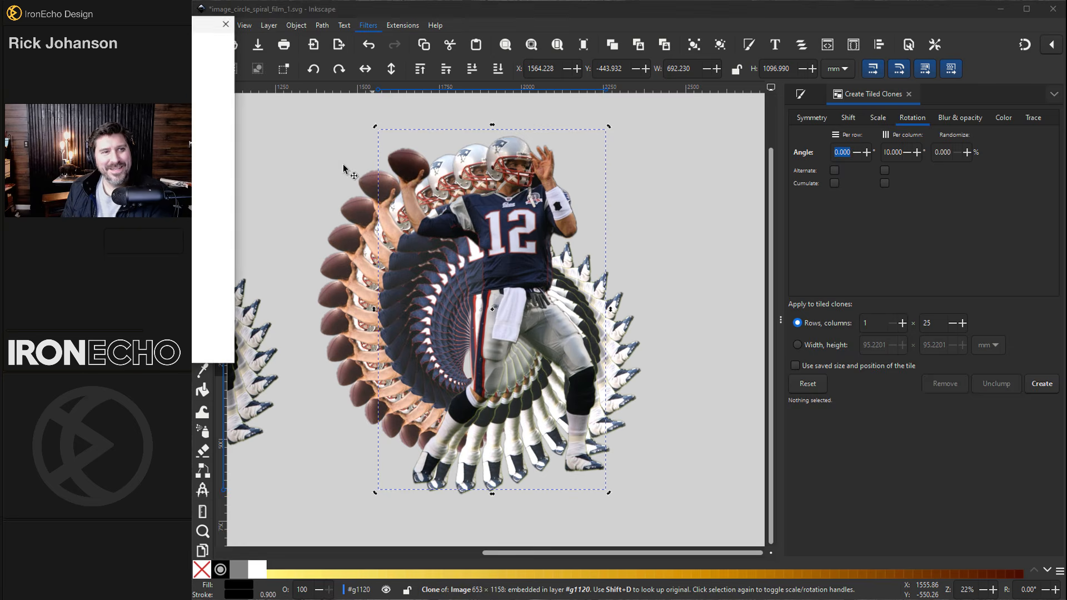
drag(200, 23, 830, 101)
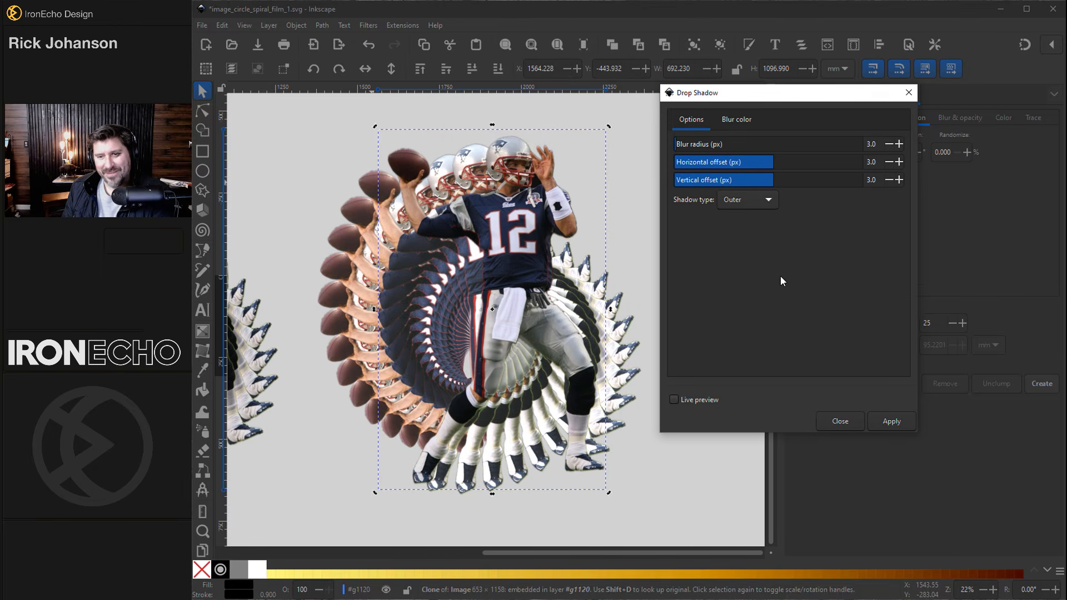
click(674, 400)
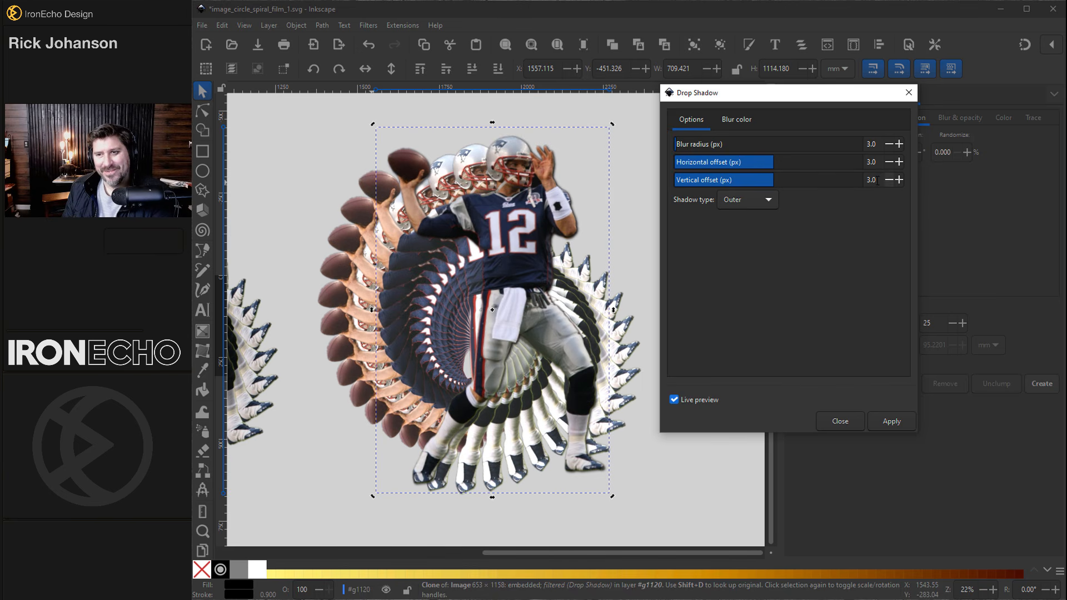
Set the drop shadow's horizontal offset to -5 px and apply the shadow to the player clone
drag(882, 166, 850, 166)
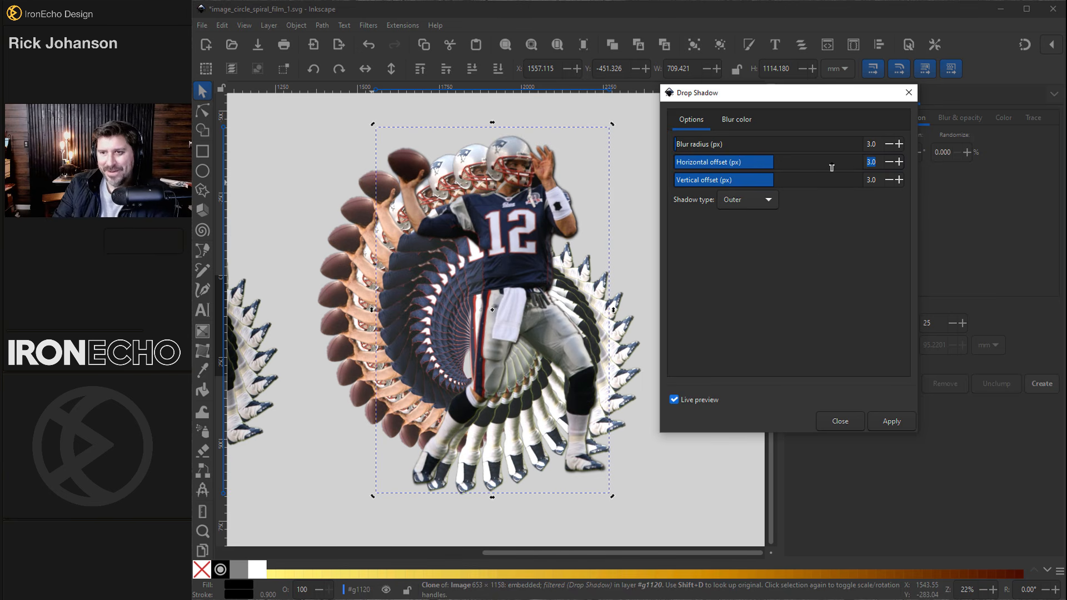
key(BackSpace)
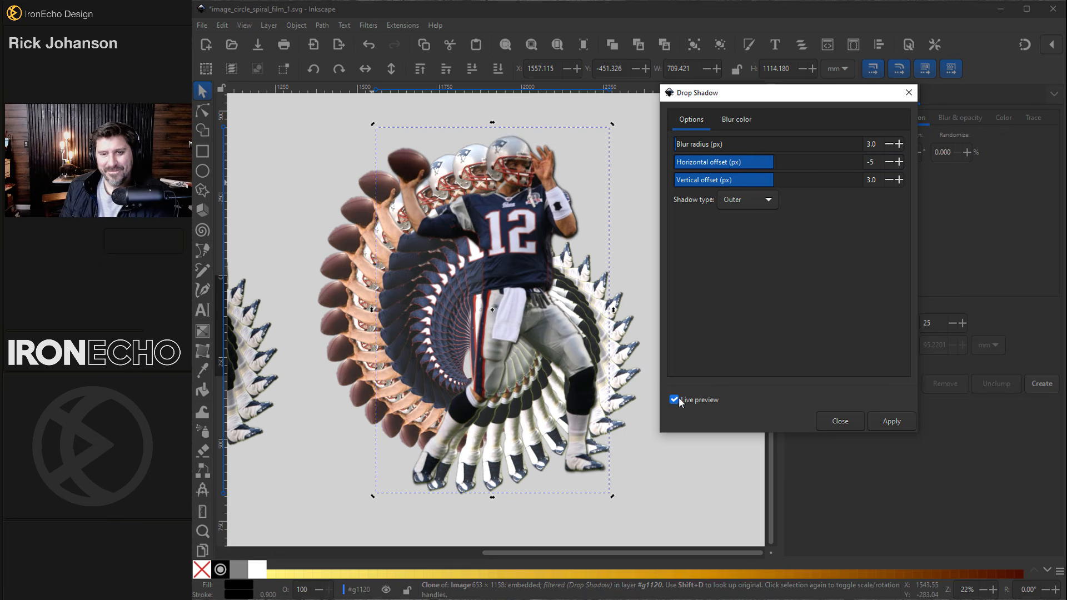
text(-5)
key(Return)
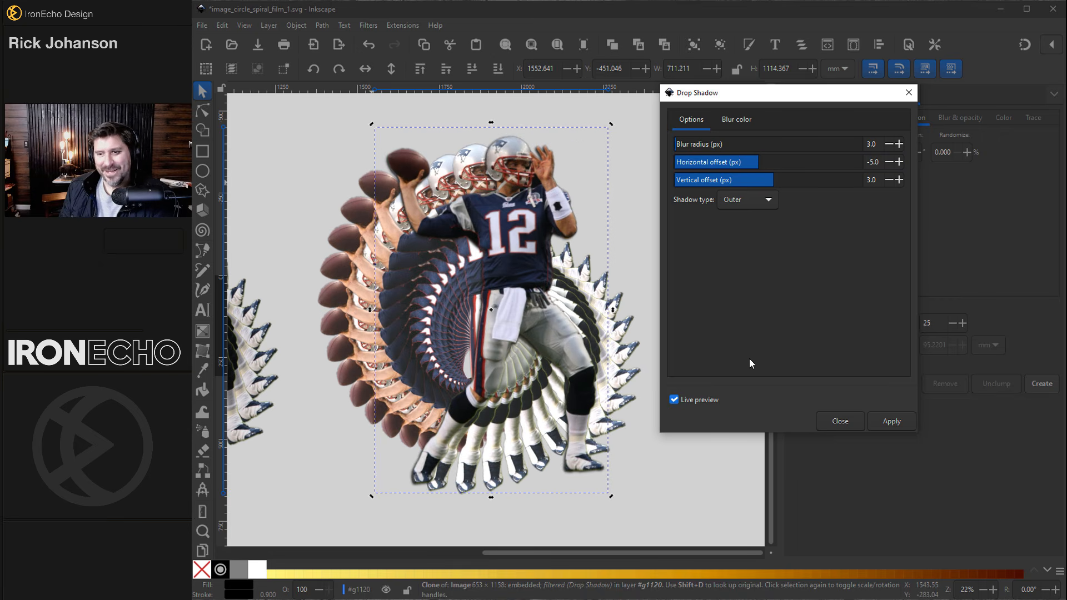
click(887, 421)
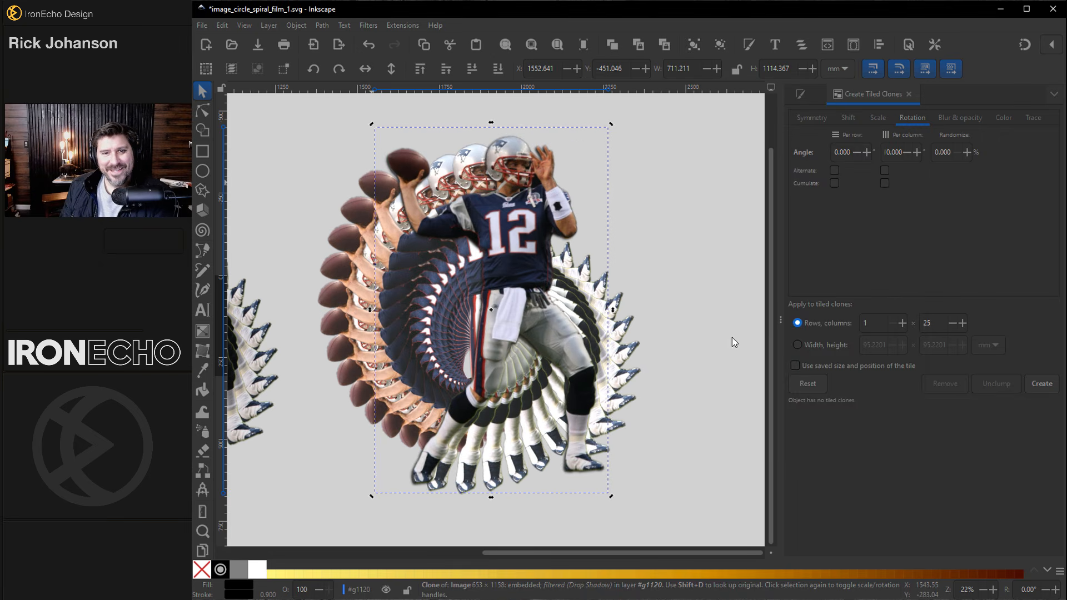
Nudge the shadowed player clone slightly right and down over the spiral, and leave everything deselected
drag(523, 253, 525, 255)
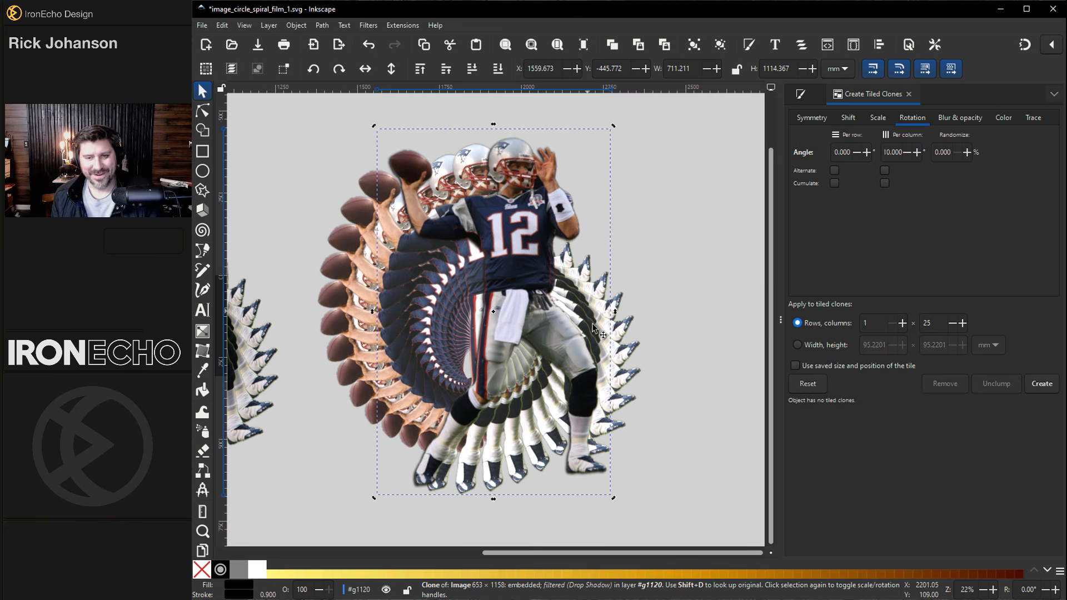
click(597, 440)
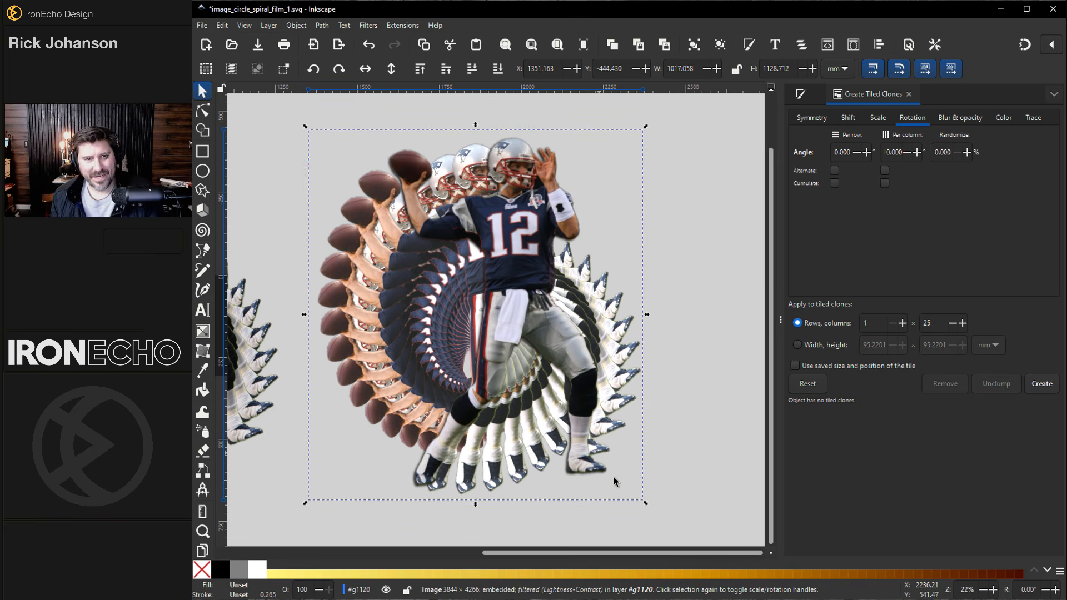
click(699, 318)
Enlarge the shadowed player clone to about 747 by 1171 mm, shift it slightly over the spiral, and deselect it
click(572, 293)
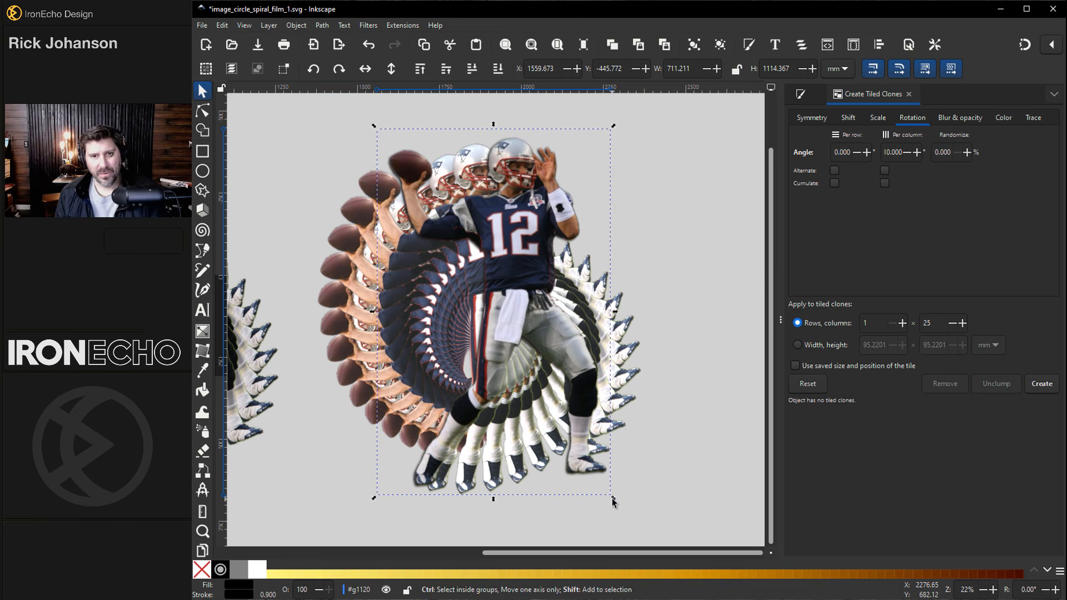
drag(613, 501, 622, 507)
drag(541, 337, 538, 339)
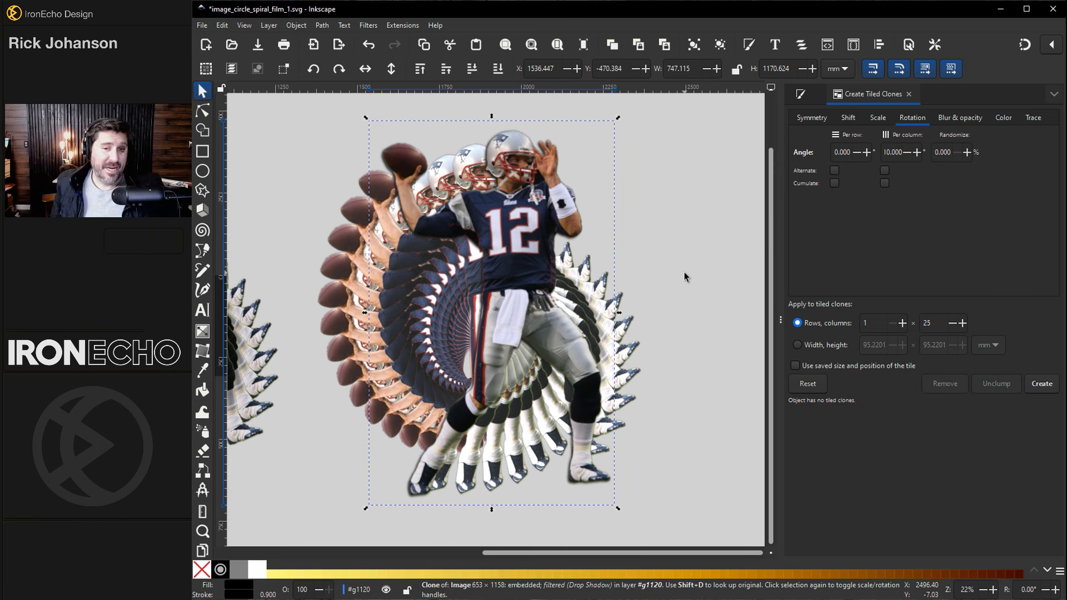
click(684, 273)
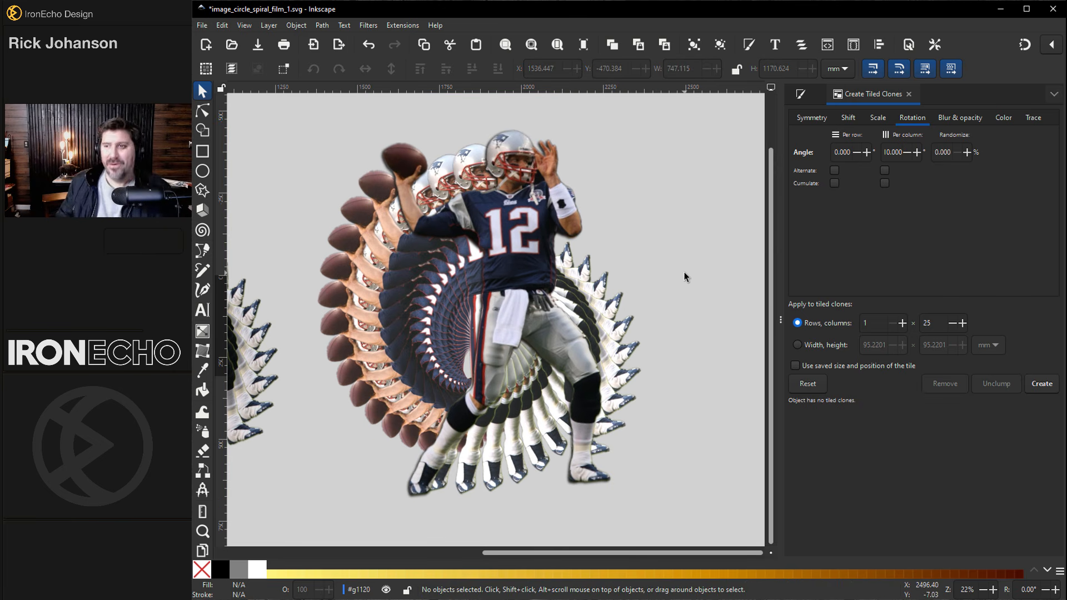